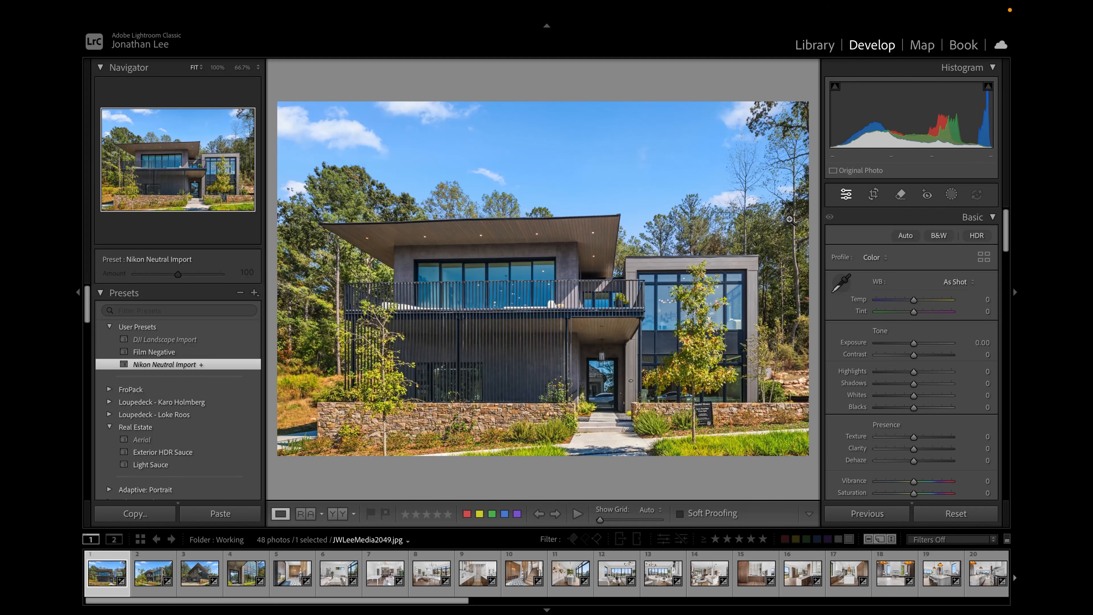
- Switch the Upright transform of the photo to Guided mode
{"action": "left_click", "coordinate": [78, 289]}
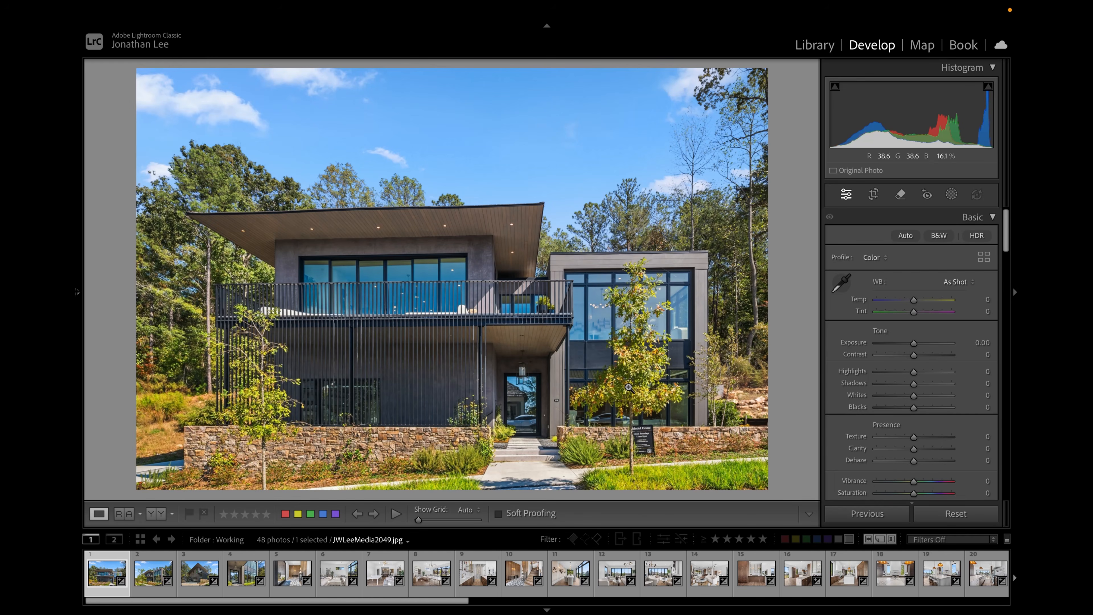
{"action": "scroll", "coordinate": [865, 414], "scroll_direction": "down", "scroll_amount": 15}
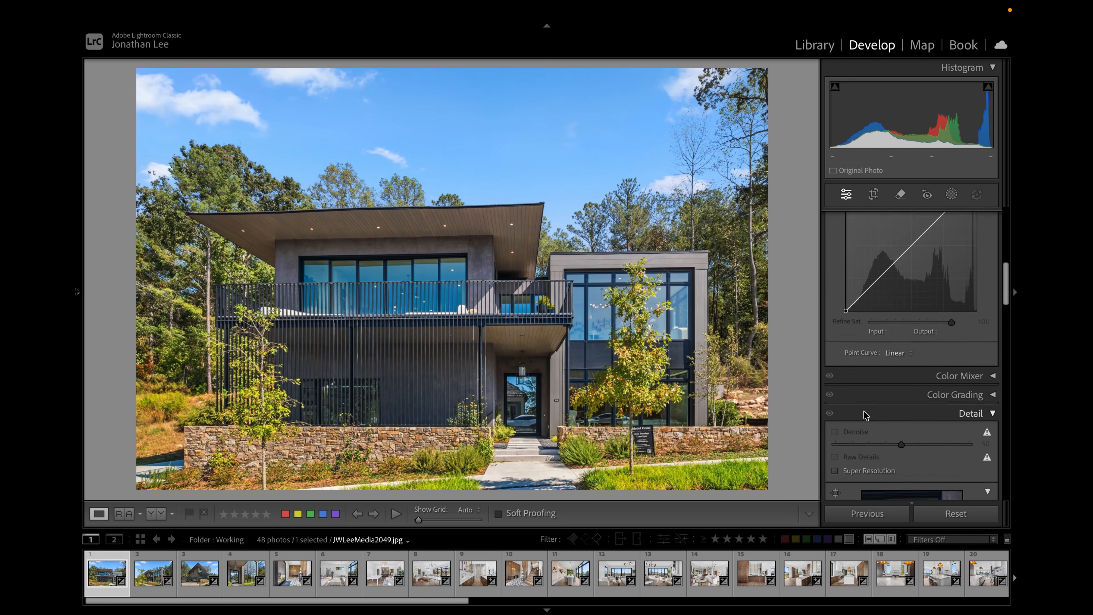
{"action": "scroll", "coordinate": [866, 415], "scroll_direction": "down", "scroll_amount": 10}
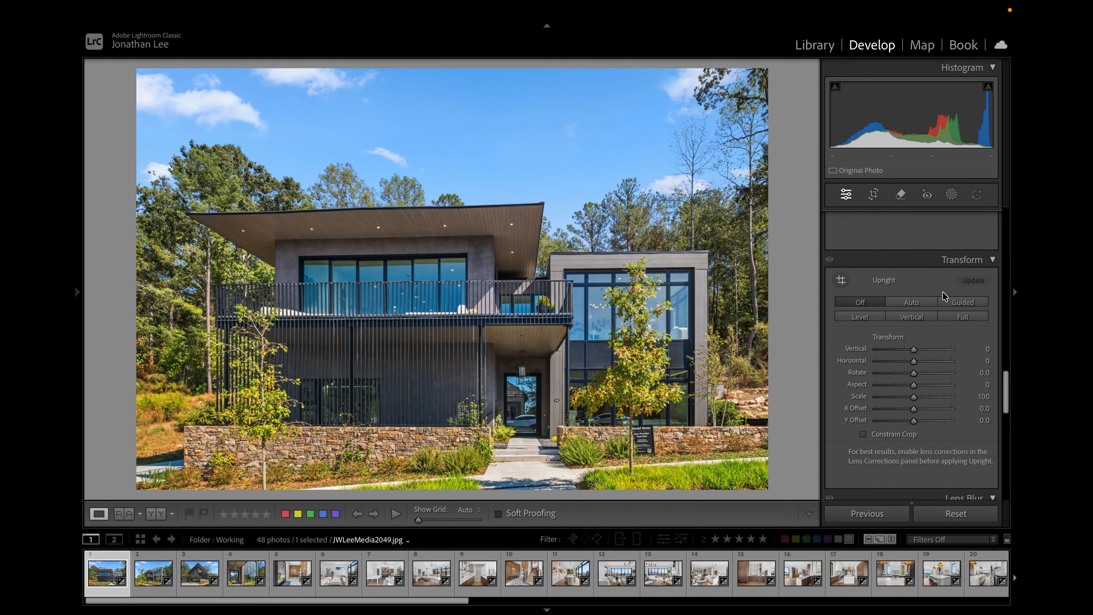
{"action": "left_click", "coordinate": [960, 301]}
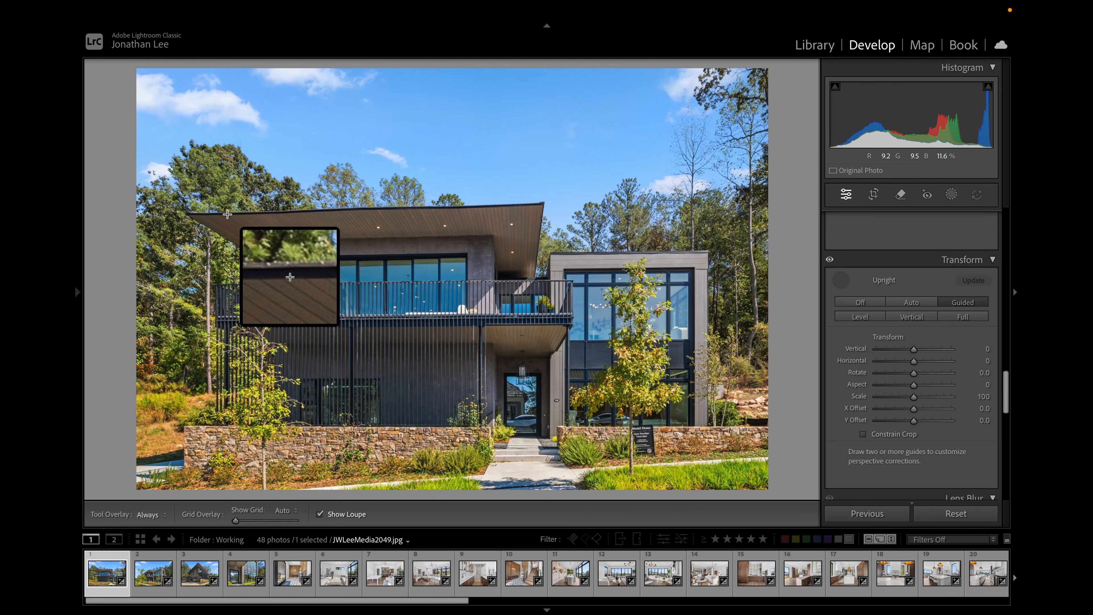
- Draw a horizontal guide along the front edge of the main roof overhang
{"action": "key", "text": "space"}
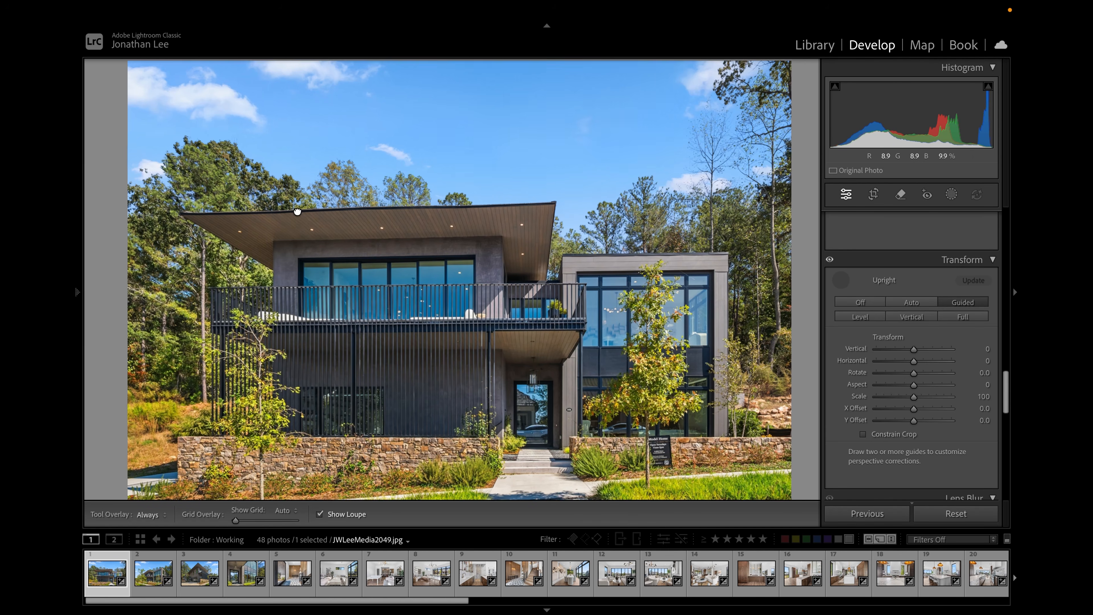
{"action": "left_click", "coordinate": [318, 220]}
{"action": "left_click", "coordinate": [298, 211]}
{"action": "left_click", "coordinate": [298, 211]}
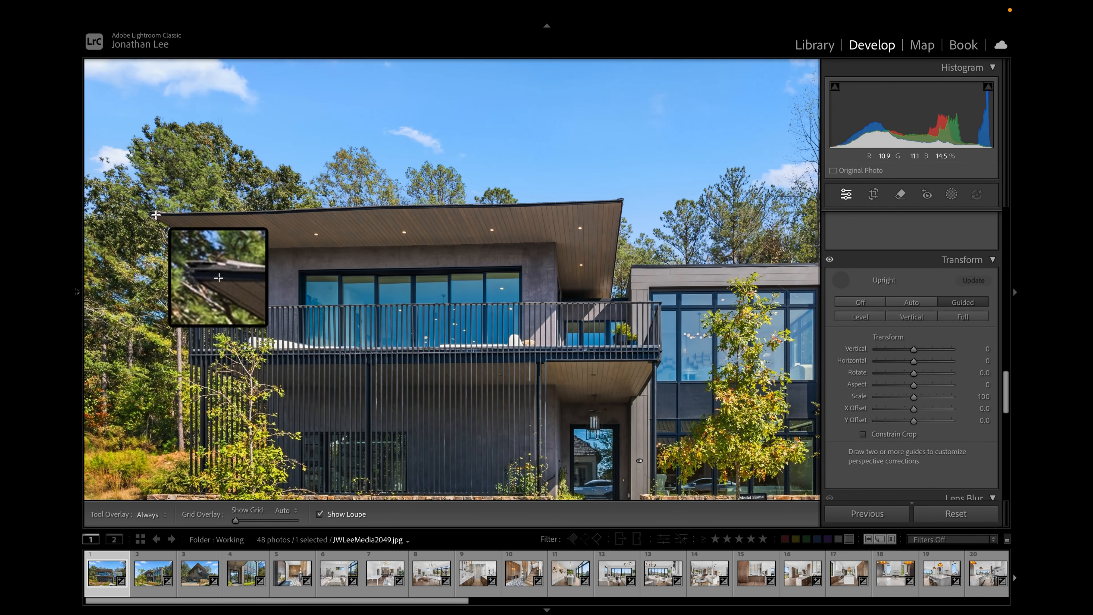
{"action": "left_click_drag", "start_coordinate": [156, 212], "coordinate": [618, 200]}
- Draw a second horizontal guide along the top of the stone retaining wall
{"action": "left_click_drag", "start_coordinate": [496, 444], "coordinate": [487, 299]}
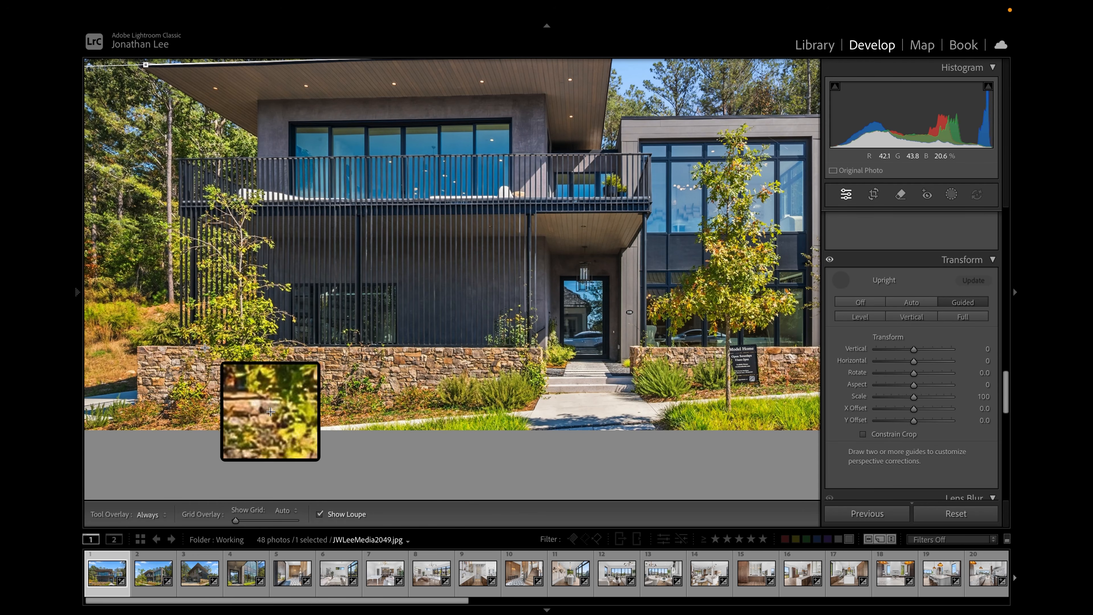
{"action": "mouse_move", "coordinate": [145, 346]}
{"action": "left_mouse_down"}
{"action": "mouse_move", "coordinate": [646, 347]}
{"action": "mouse_move", "coordinate": [539, 347]}
{"action": "left_mouse_up"}
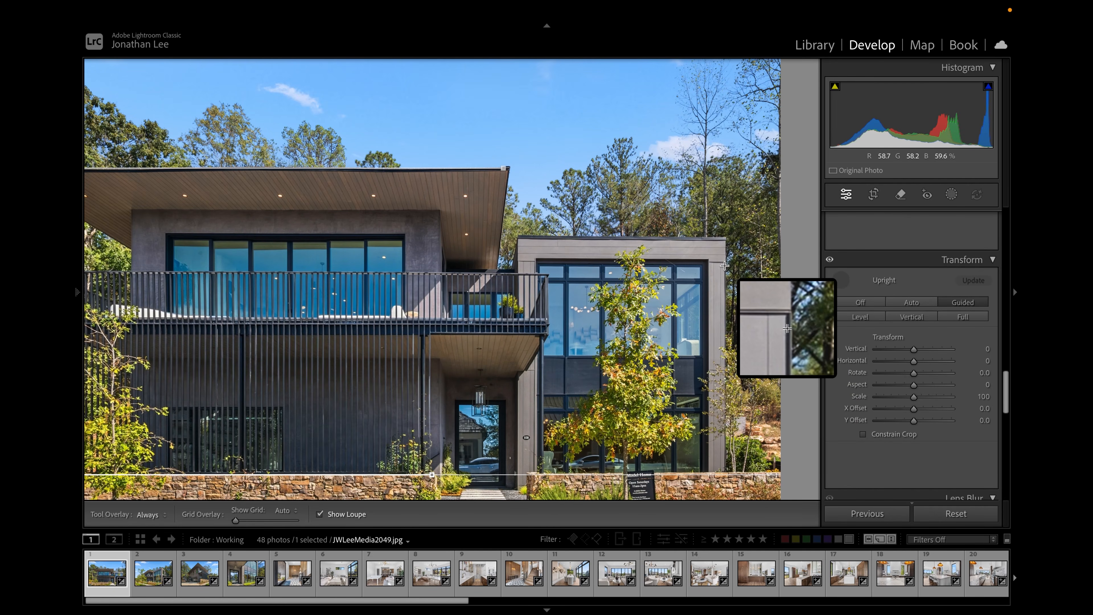
- Draw vertical guides along the glass annex's right edge and the main house's left edge, then close the Guided tool
{"action": "left_click_drag", "start_coordinate": [725, 265], "coordinate": [725, 464]}
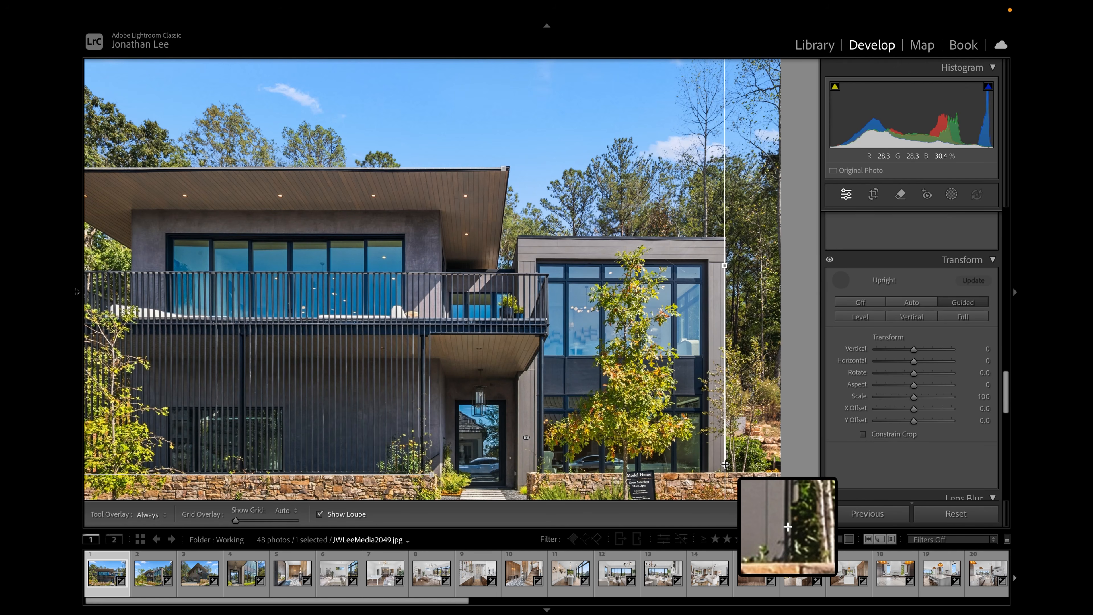
{"action": "left_click_drag", "start_coordinate": [725, 464], "coordinate": [726, 464]}
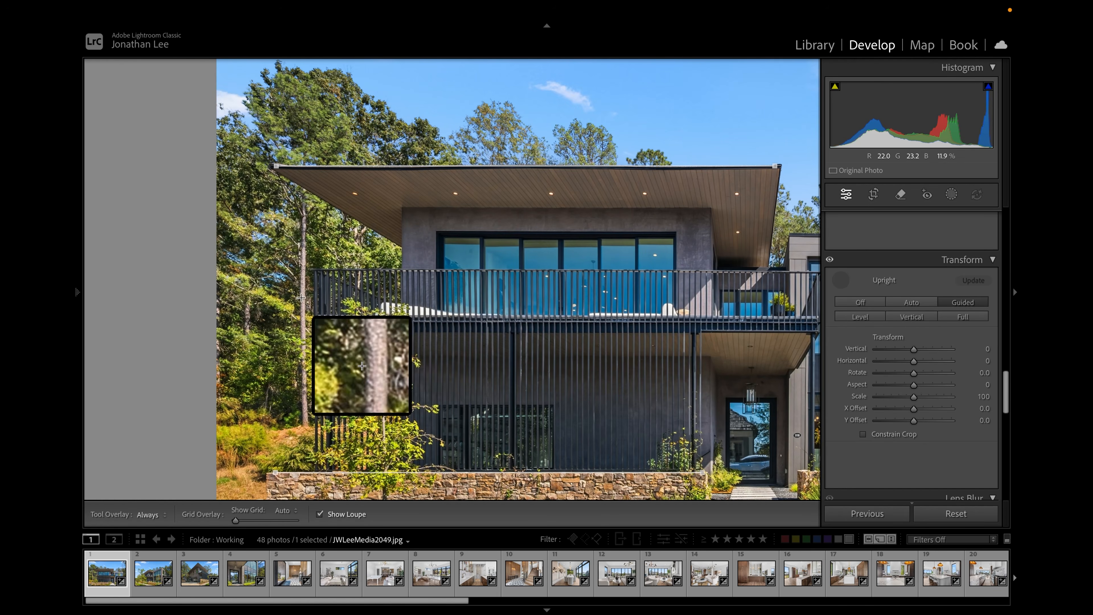
{"action": "left_click_drag", "start_coordinate": [315, 273], "coordinate": [315, 445]}
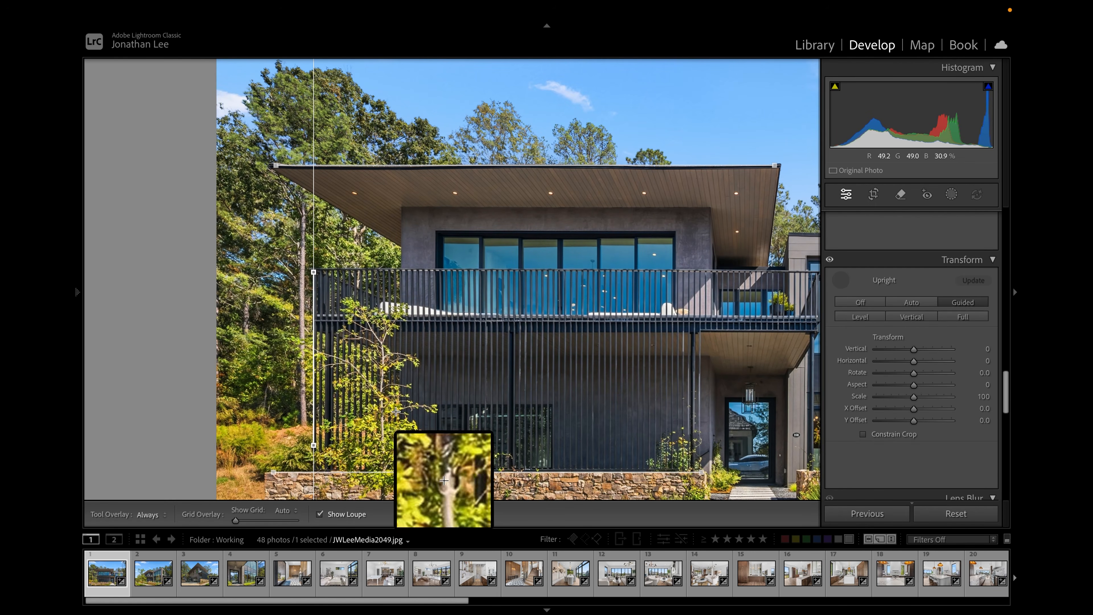
{"action": "key", "text": "space"}
{"action": "left_click", "coordinate": [412, 404]}
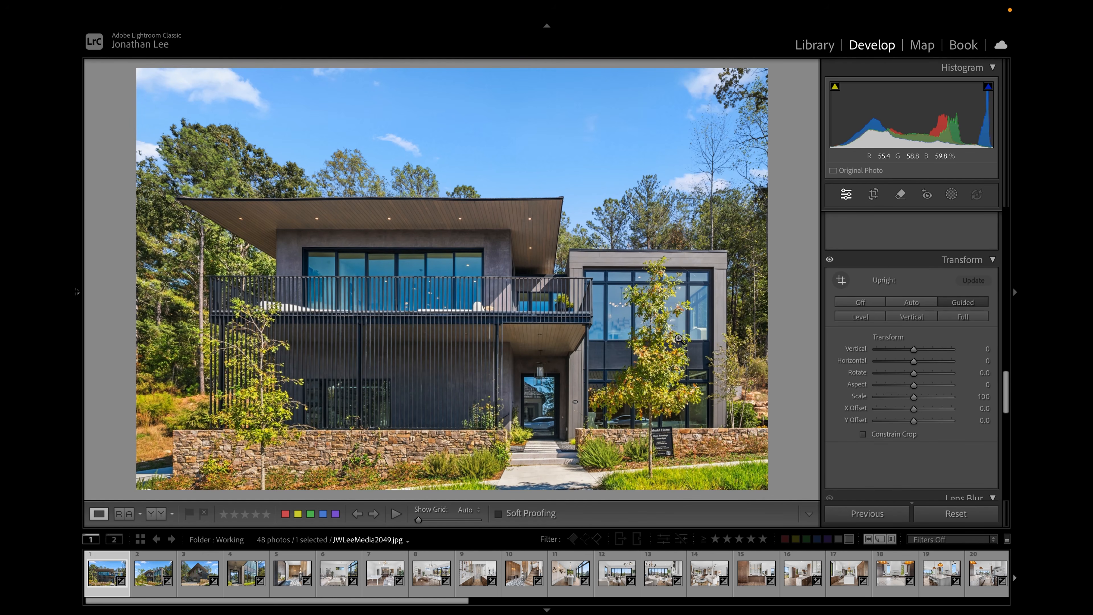
- Brush over the model home sign beside the front tree with the Remove tool and remove it
{"action": "left_click", "coordinate": [672, 451]}
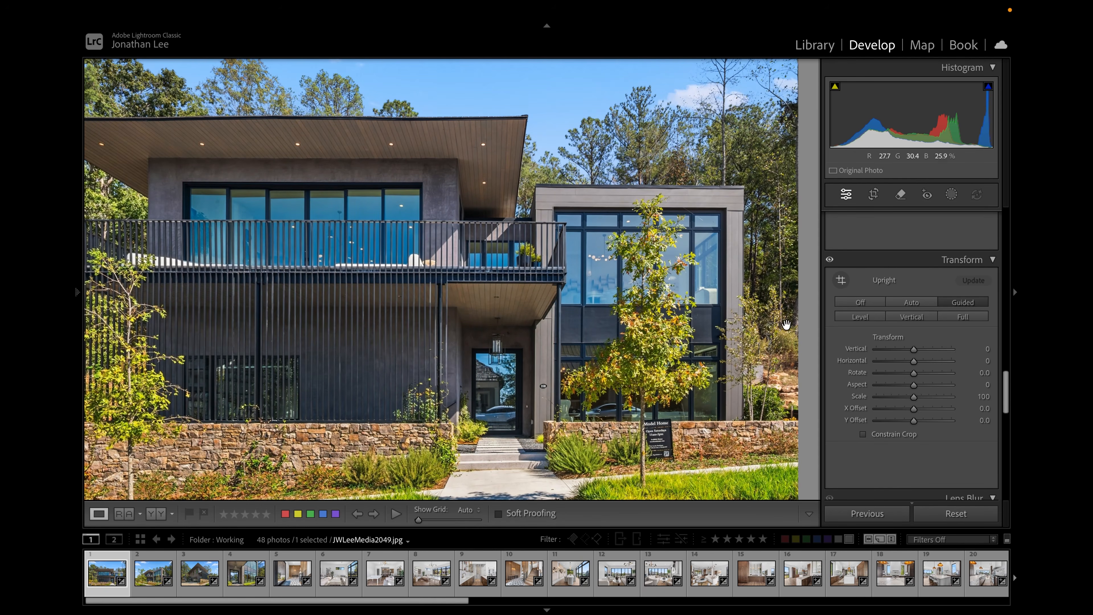
{"action": "key", "text": "q"}
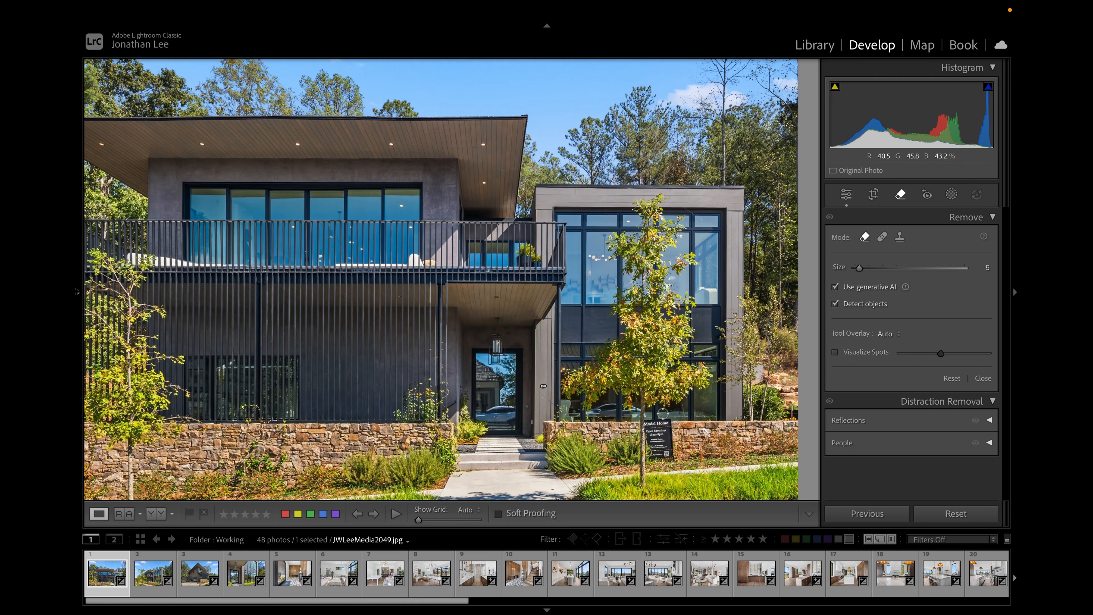
{"action": "mouse_move", "coordinate": [645, 428]}
{"action": "left_mouse_down"}
{"action": "mouse_move", "coordinate": [656, 461]}
{"action": "mouse_move", "coordinate": [670, 456]}
{"action": "mouse_move", "coordinate": [659, 417]}
{"action": "left_mouse_up"}
{"action": "left_click", "coordinate": [969, 417]}
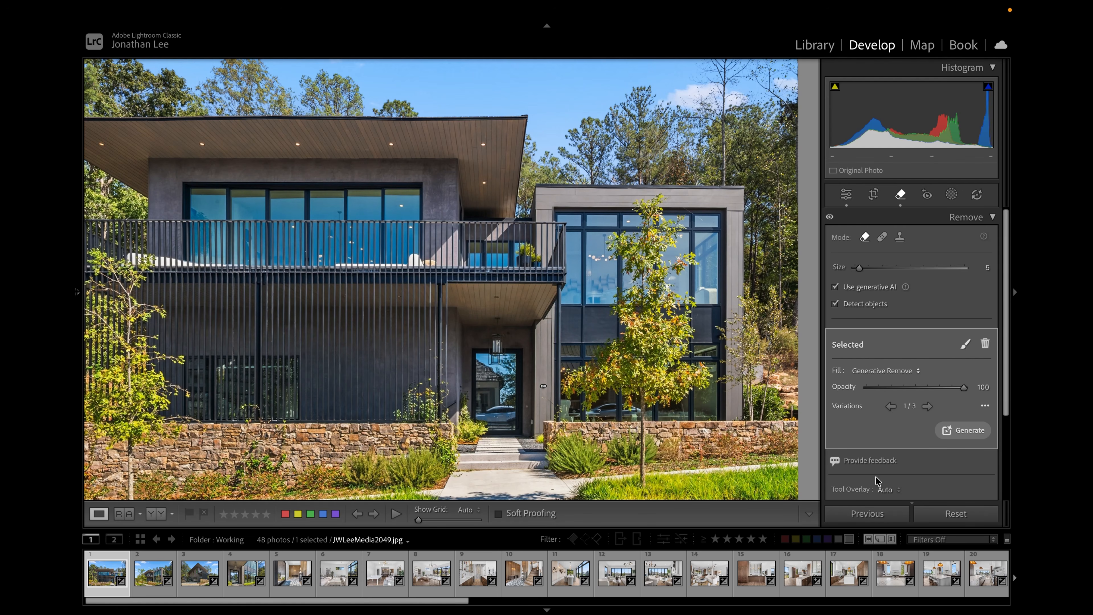
- Move to the next photo, JWLeeMedia2052.jpg, and open the Remove tool
{"action": "key", "text": "d"}
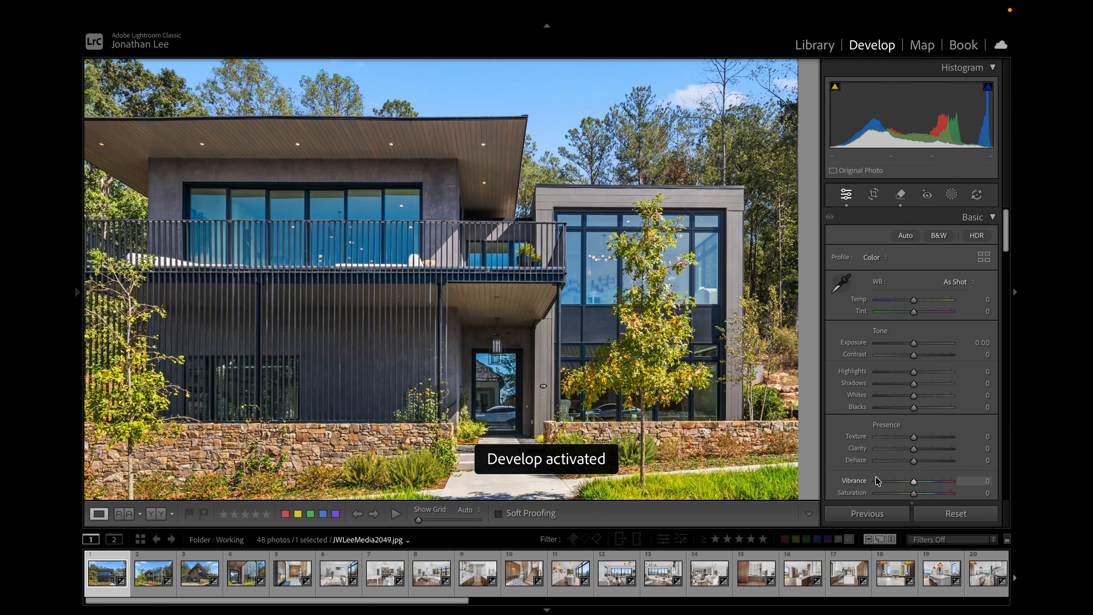
{"action": "key", "text": "z"}
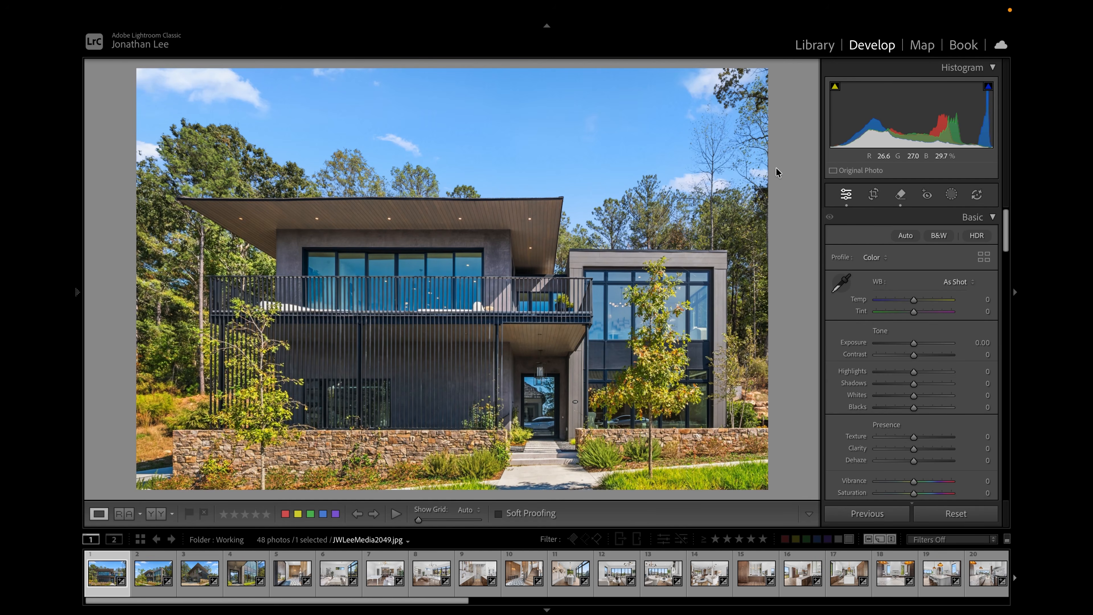
{"action": "key", "text": "Right"}
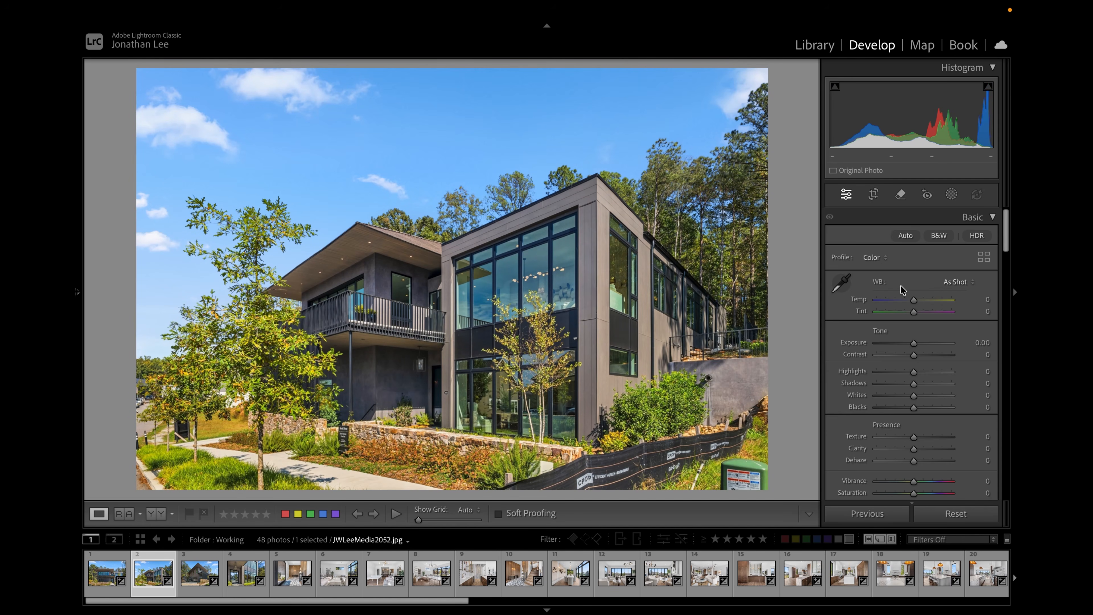
{"action": "scroll", "coordinate": [869, 256], "scroll_direction": "down", "scroll_amount": 1}
{"action": "scroll", "coordinate": [869, 251], "scroll_direction": "up", "scroll_amount": 1}
{"action": "left_click", "coordinate": [951, 194]}
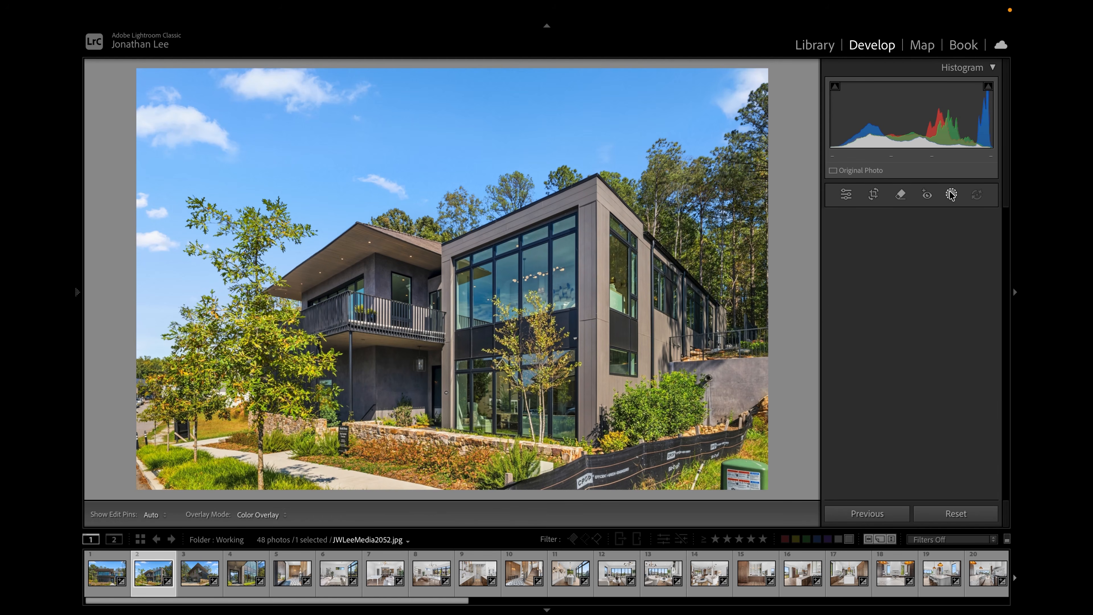
{"action": "left_click", "coordinate": [901, 195]}
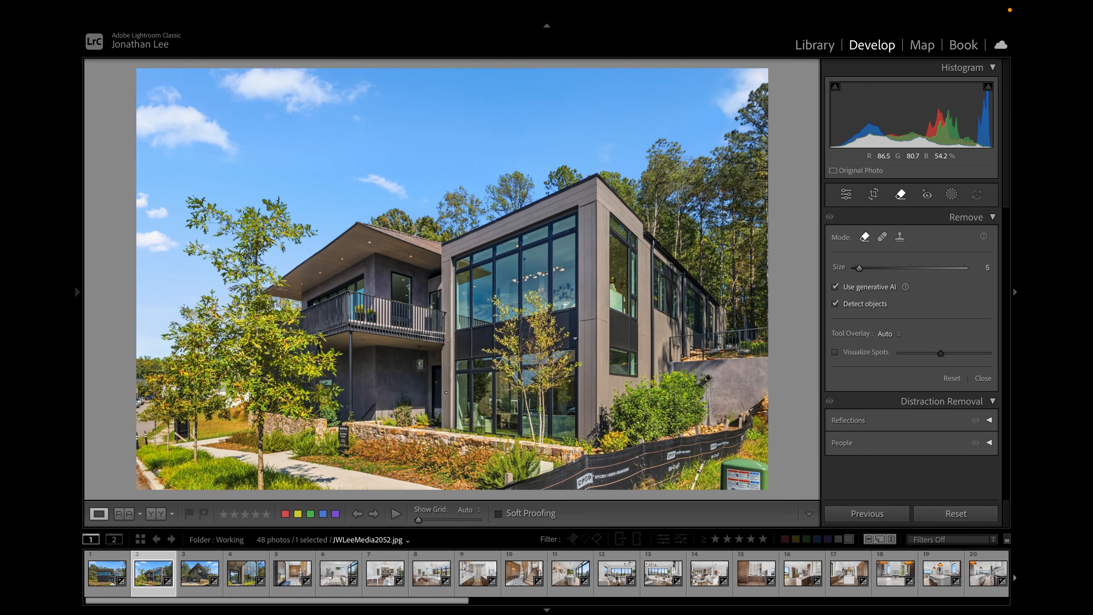
- Try removing the black construction fence at brush size 14, browse the generated variations, and delete the removal
{"action": "scroll", "coordinate": [574, 455], "scroll_direction": "up", "scroll_amount": 6}
{"action": "mouse_move", "coordinate": [519, 490]}
{"action": "left_mouse_down"}
{"action": "mouse_move", "coordinate": [674, 475]}
{"action": "mouse_move", "coordinate": [732, 449]}
{"action": "mouse_move", "coordinate": [764, 409]}
{"action": "mouse_move", "coordinate": [694, 452]}
{"action": "mouse_move", "coordinate": [510, 490]}
{"action": "left_mouse_up"}
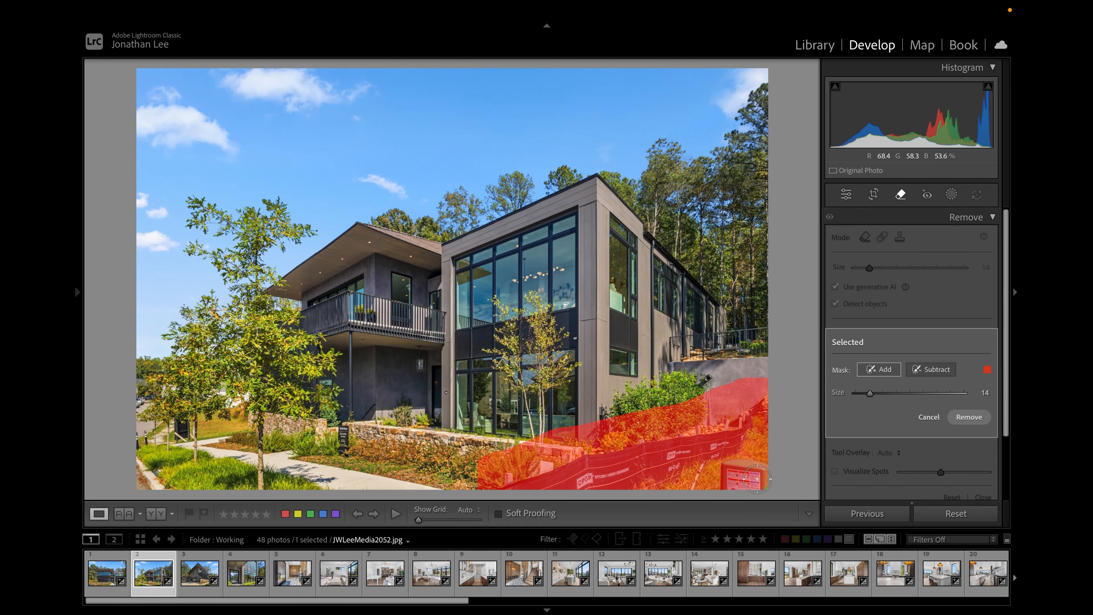
{"action": "left_click", "coordinate": [971, 419]}
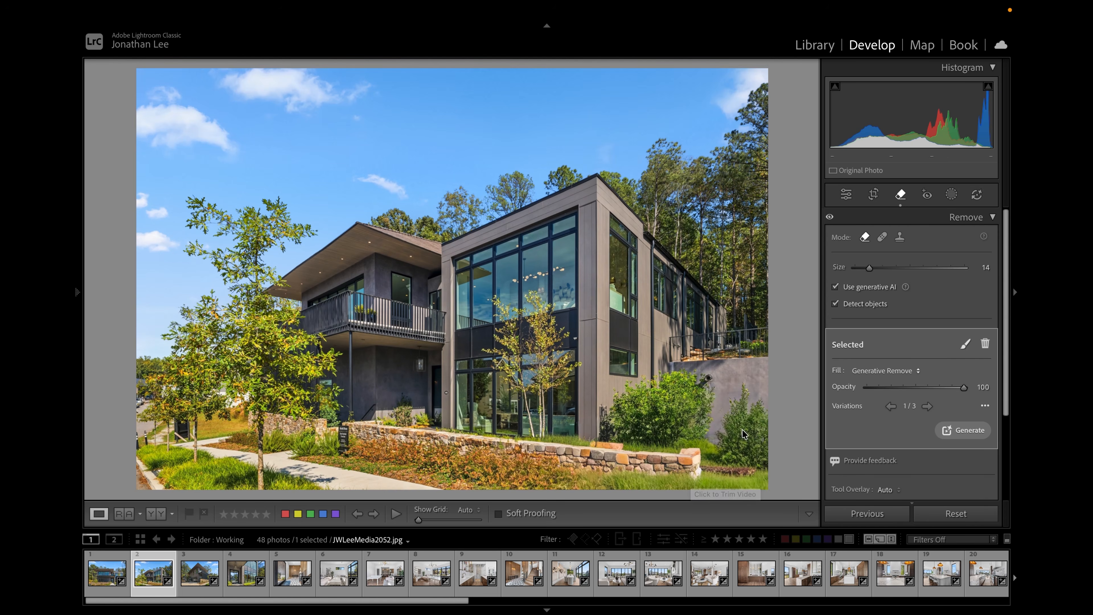
{"action": "left_click", "coordinate": [927, 407]}
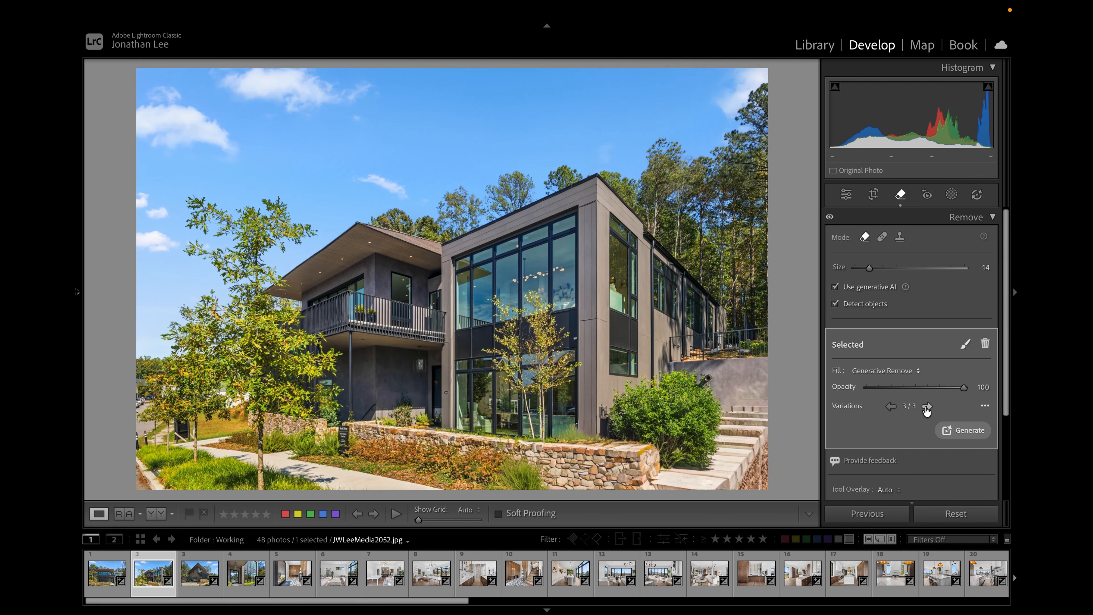
{"action": "left_click", "coordinate": [890, 407]}
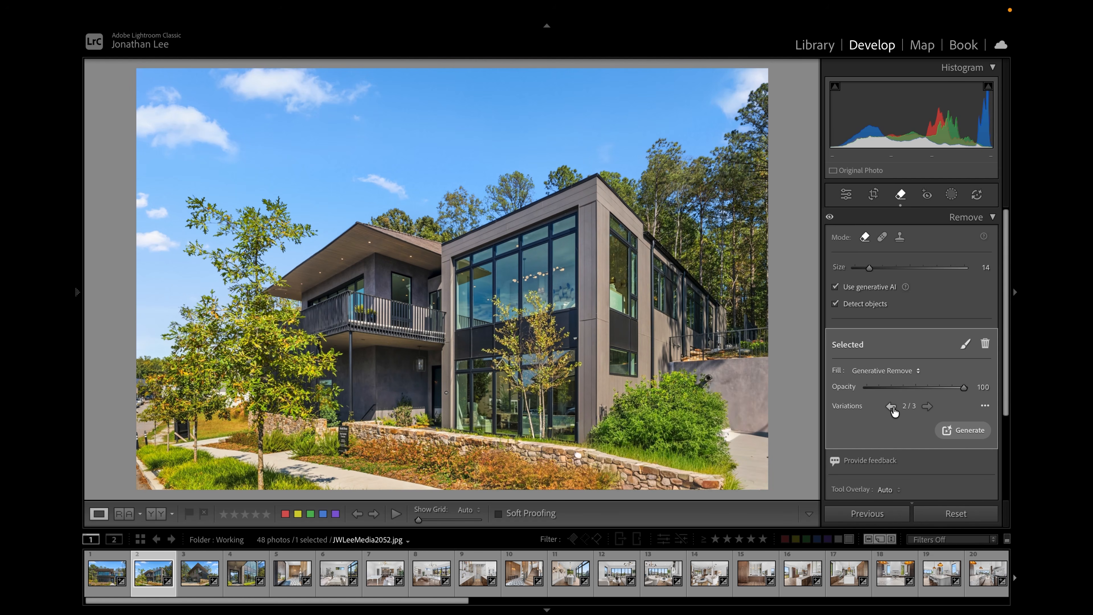
{"action": "left_click", "coordinate": [927, 406]}
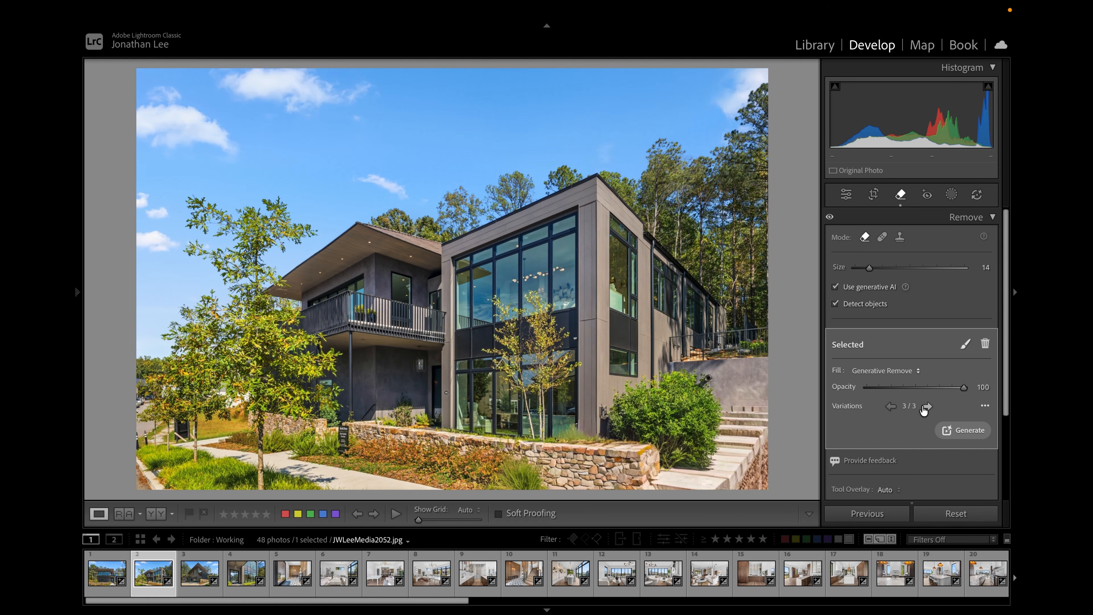
{"action": "left_click", "coordinate": [891, 407]}
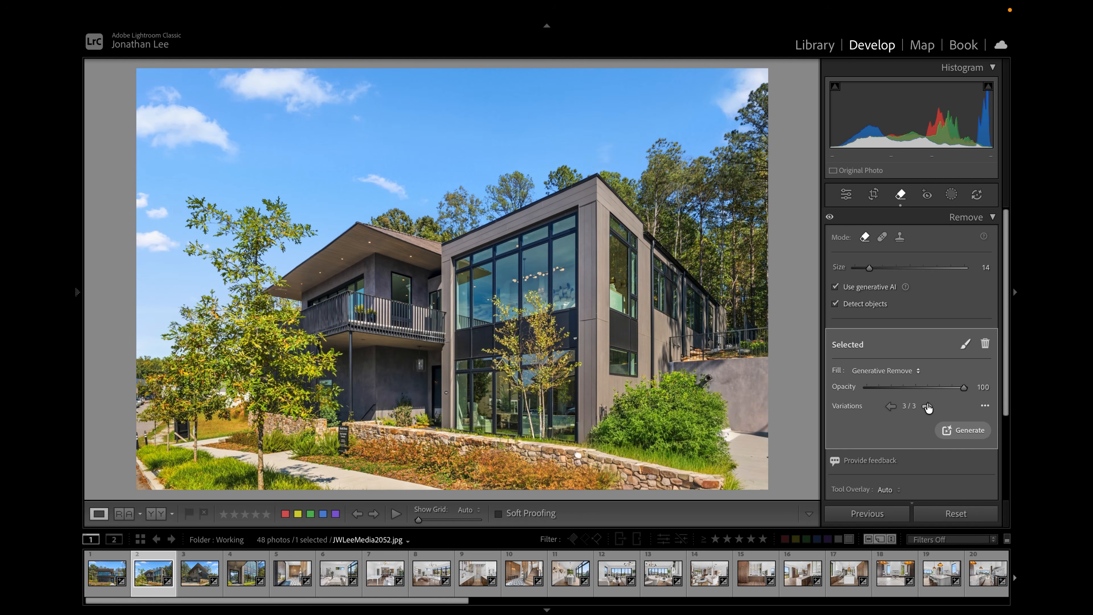
{"action": "left_click", "coordinate": [891, 407]}
{"action": "left_click", "coordinate": [986, 346]}
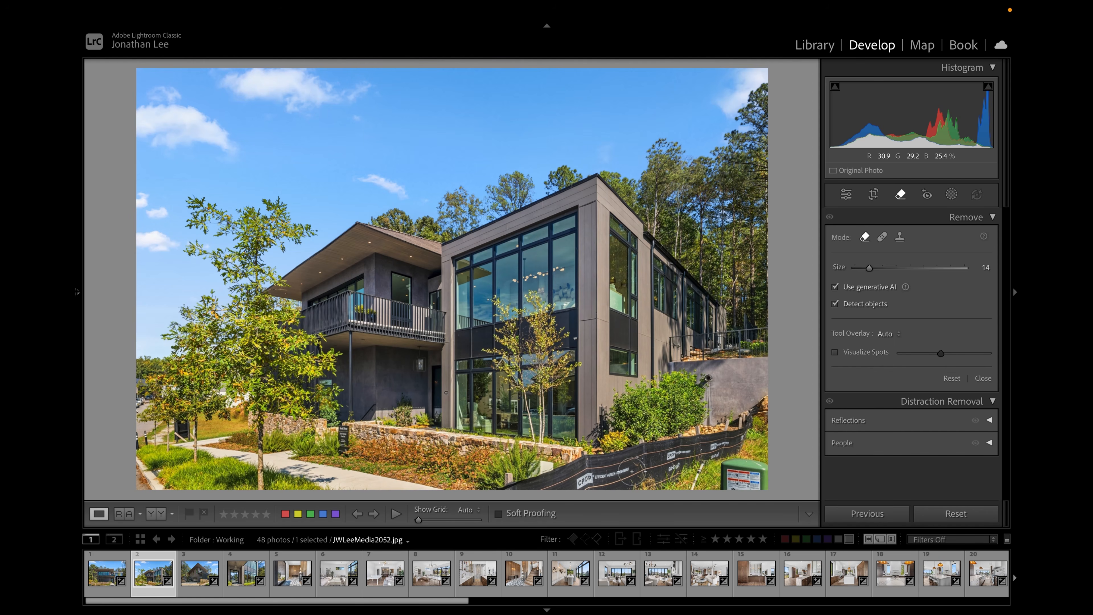
- Brush over the green utility box in the lower-right corner and remove it
{"action": "left_click_drag", "start_coordinate": [728, 469], "coordinate": [763, 488]}
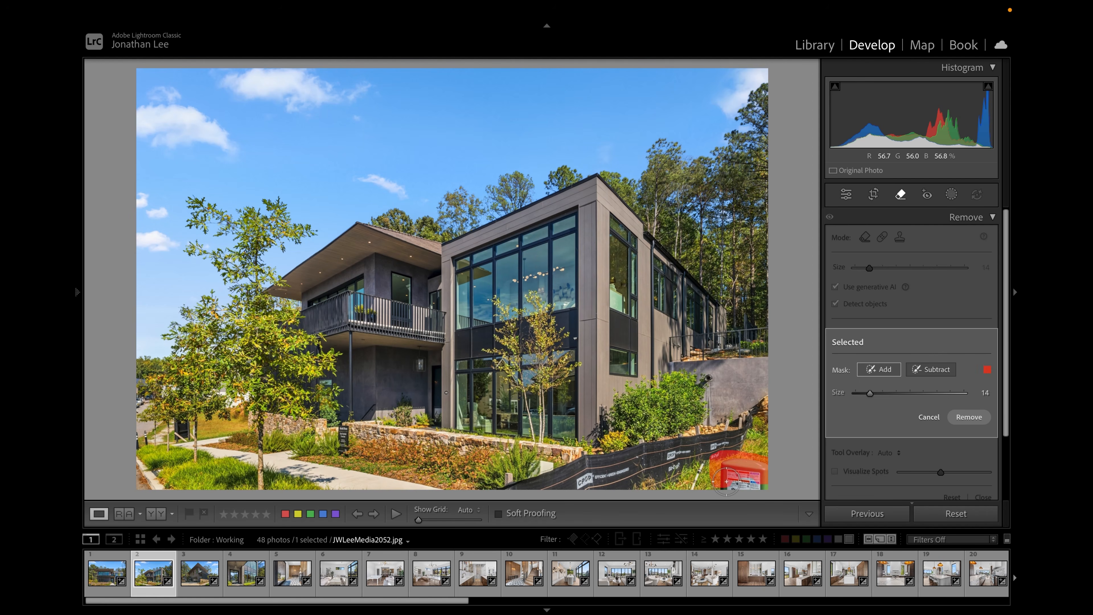
{"action": "left_click", "coordinate": [969, 417]}
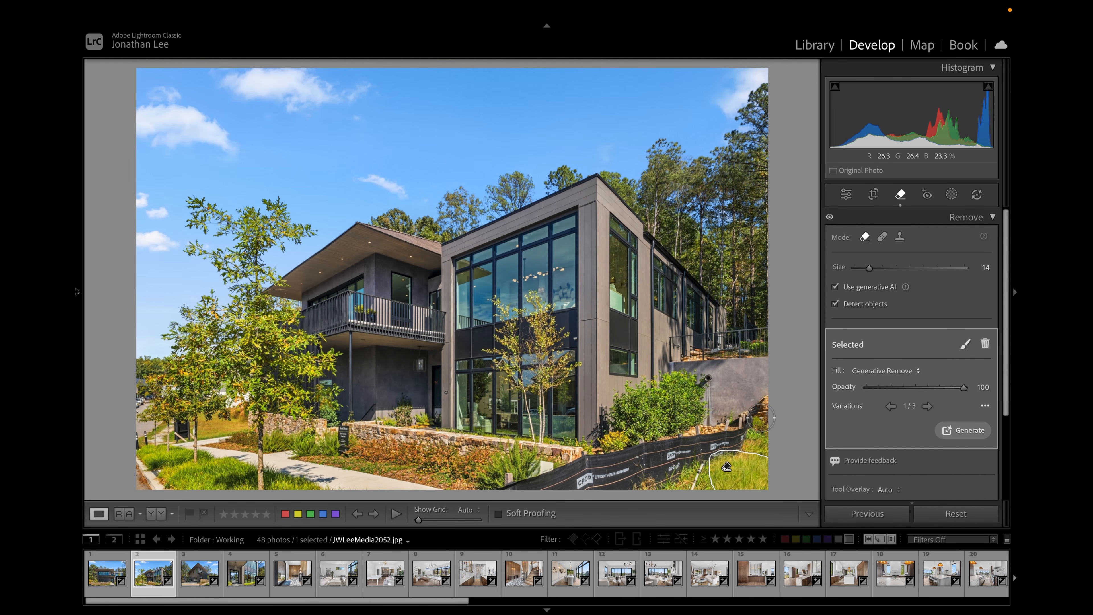
- Brush over the construction fence, subtract the shrubs from the selection at size 20, and remove the fence
{"action": "mouse_move", "coordinate": [762, 403]}
{"action": "left_mouse_down"}
{"action": "mouse_move", "coordinate": [725, 440]}
{"action": "mouse_move", "coordinate": [525, 487]}
{"action": "mouse_move", "coordinate": [525, 497]}
{"action": "left_mouse_up"}
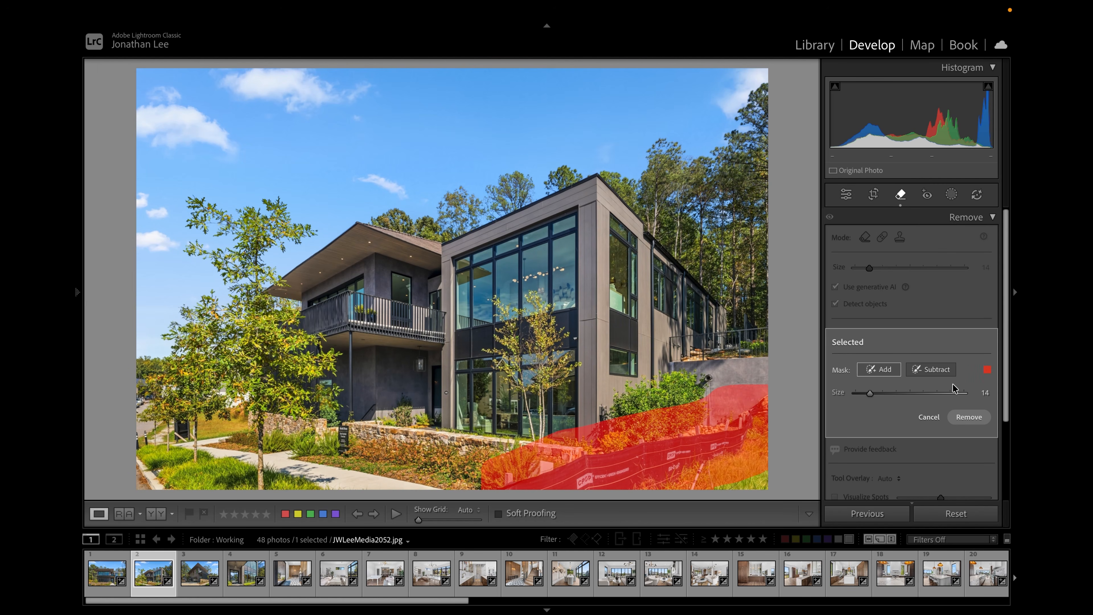
{"action": "left_click", "coordinate": [937, 369]}
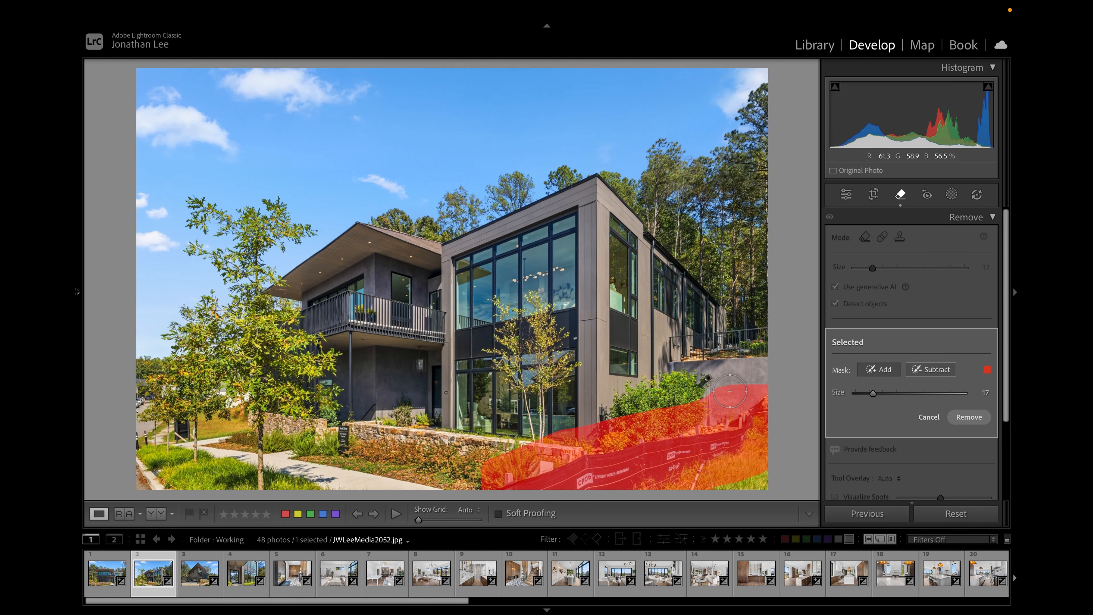
{"action": "mouse_move", "coordinate": [732, 386]}
{"action": "left_mouse_down"}
{"action": "mouse_move", "coordinate": [689, 410]}
{"action": "mouse_move", "coordinate": [620, 415]}
{"action": "mouse_move", "coordinate": [488, 459]}
{"action": "left_mouse_up"}
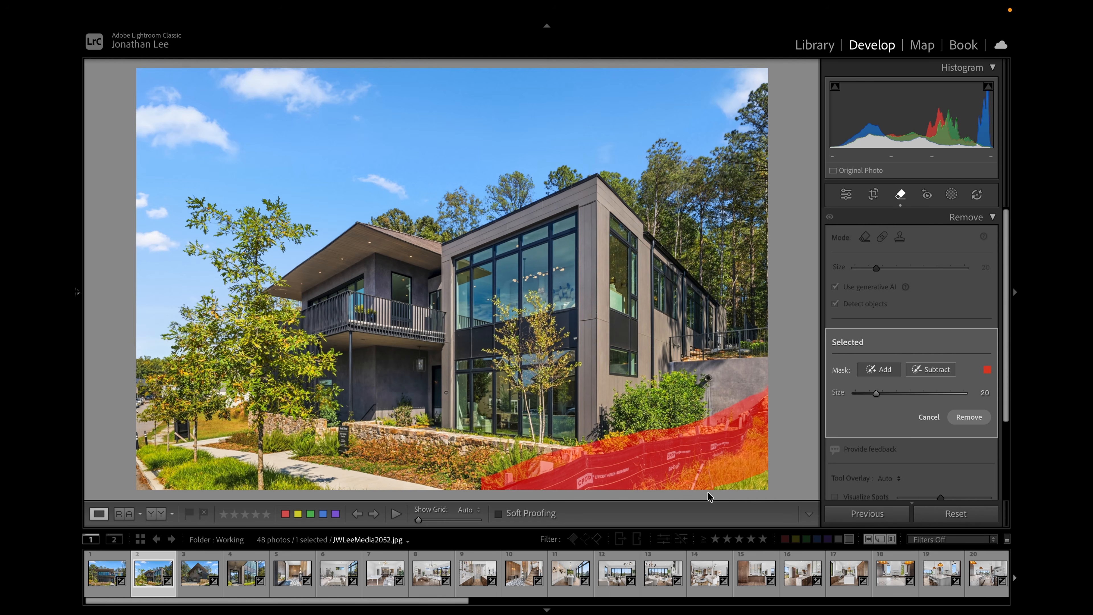
{"action": "left_click_drag", "start_coordinate": [711, 486], "coordinate": [775, 448]}
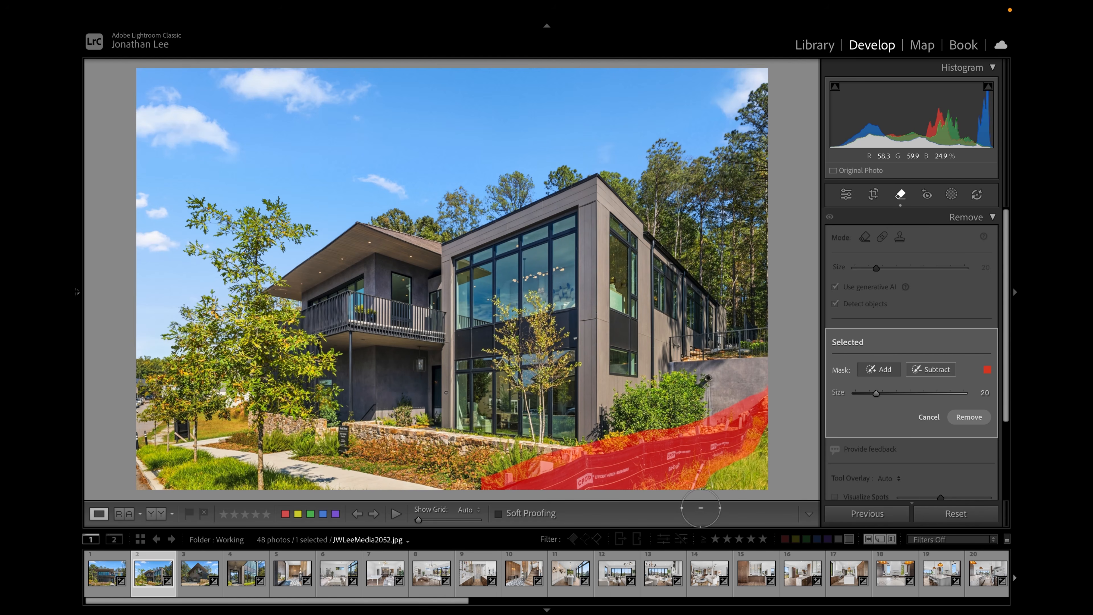
{"action": "left_click", "coordinate": [975, 419]}
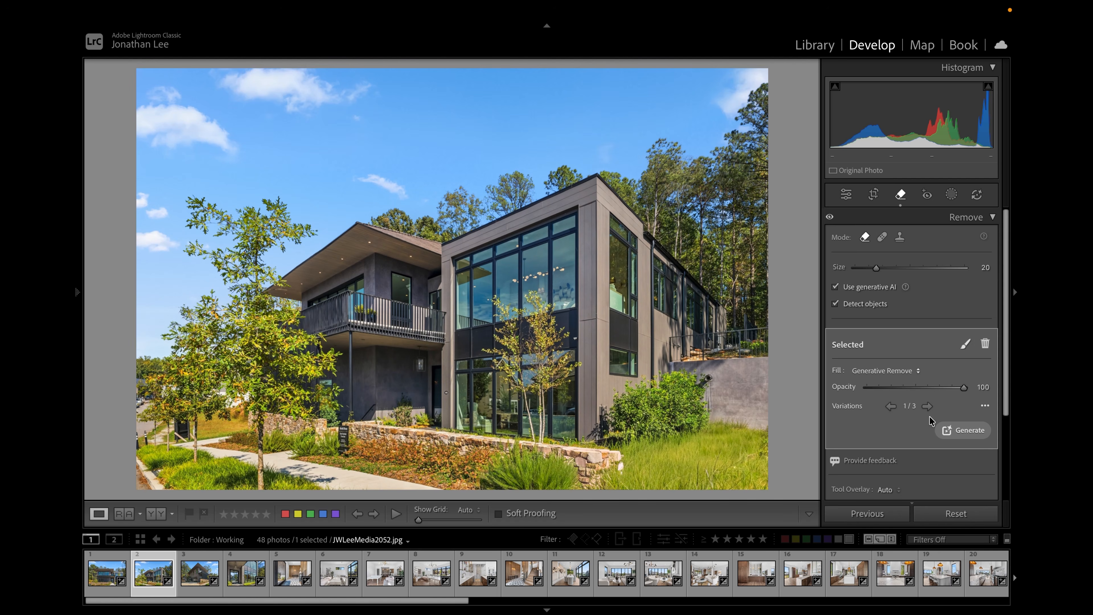
{"action": "key", "text": "Escape"}
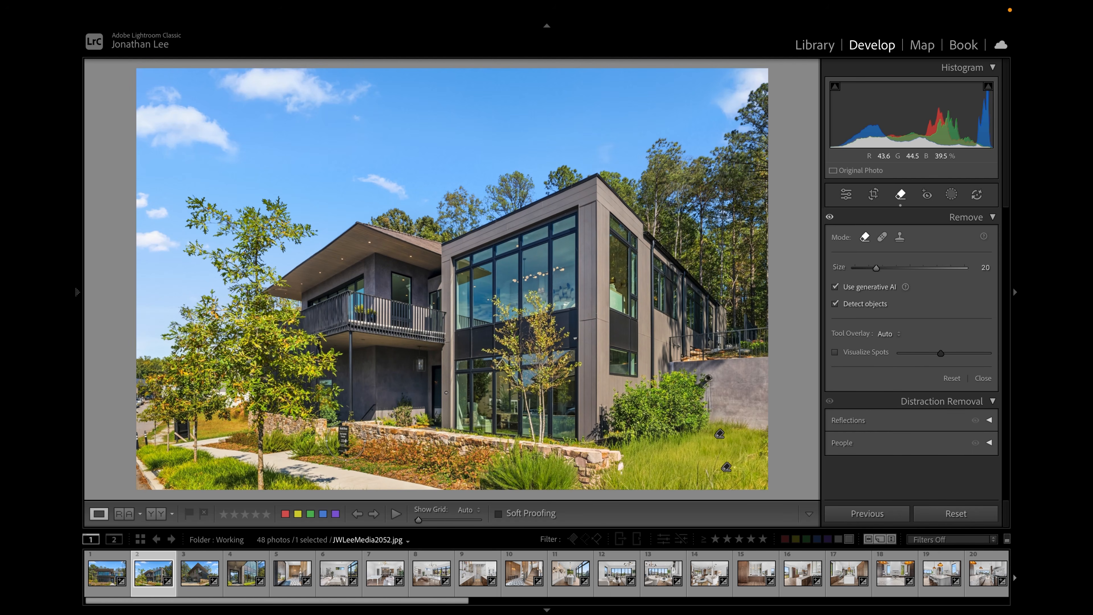
- Reduce the Remove brush to size 8, paint over the small sign beside the walkway, and remove it
{"action": "key", "text": "bracketleft"}
{"action": "key", "text": "bracketleft"}
{"action": "key", "text": "bracketleft"}
{"action": "left_click_drag", "start_coordinate": [343, 422], "coordinate": [343, 459]}
{"action": "left_click", "coordinate": [961, 420]}
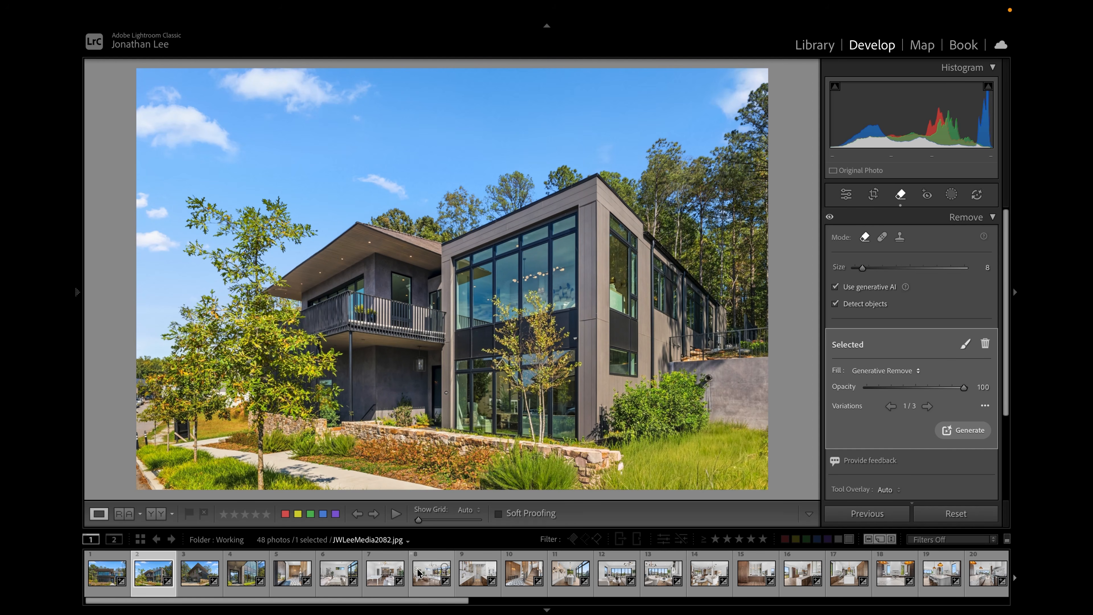
- Switch to photo JWLeeMedia2061.jpg and compare Auto Upright against Off in the Transform panel, leaving Upright Off
{"action": "left_click", "coordinate": [296, 581]}
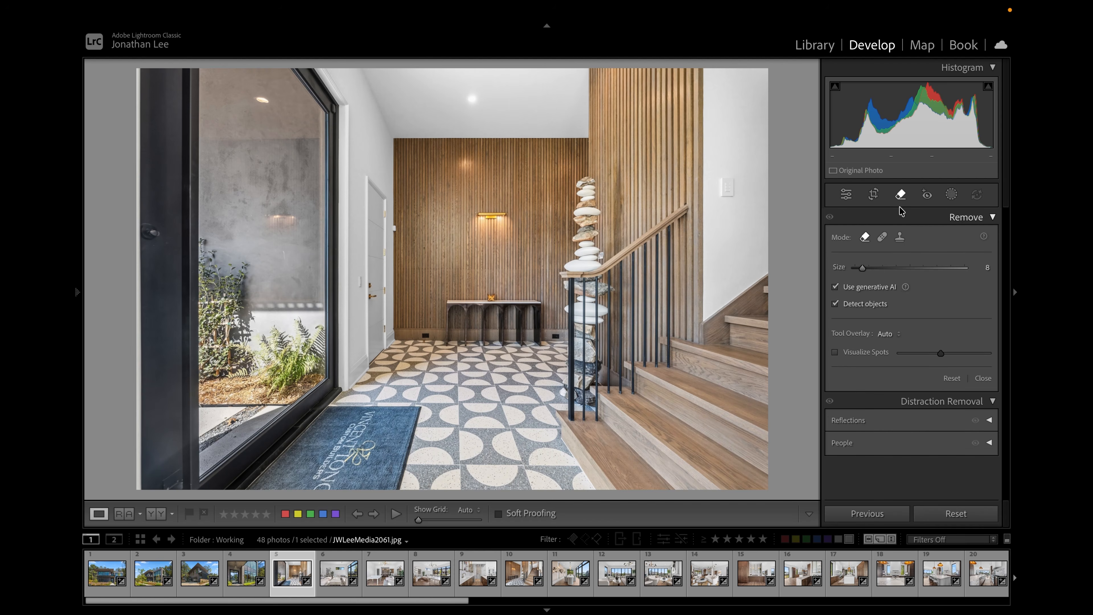
{"action": "left_click", "coordinate": [900, 197]}
{"action": "scroll", "coordinate": [915, 269], "scroll_direction": "down", "scroll_amount": 15}
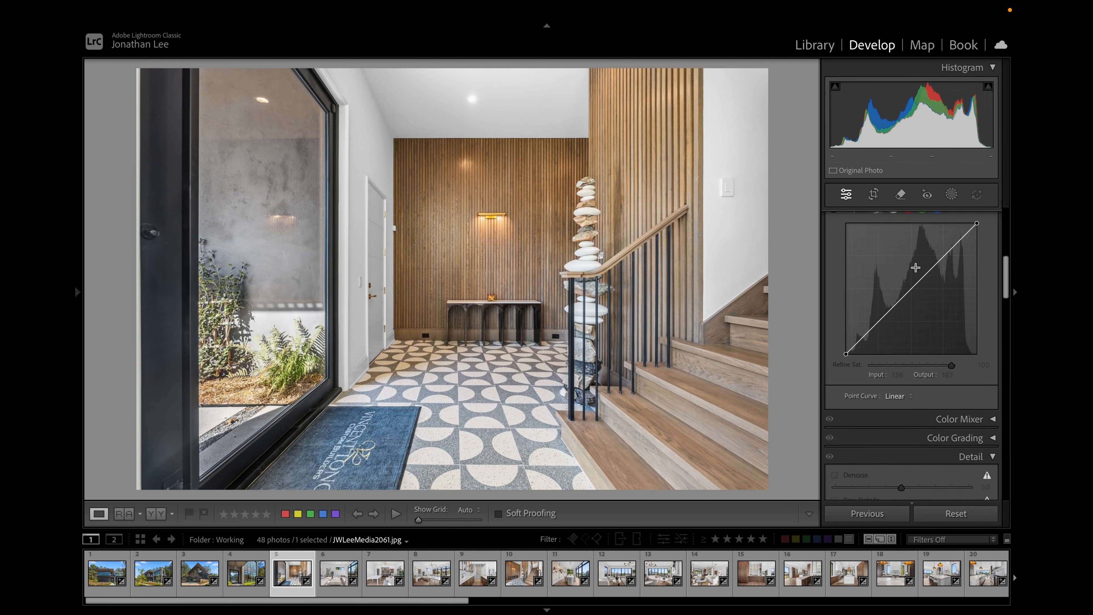
{"action": "scroll", "coordinate": [915, 267], "scroll_direction": "down", "scroll_amount": 6}
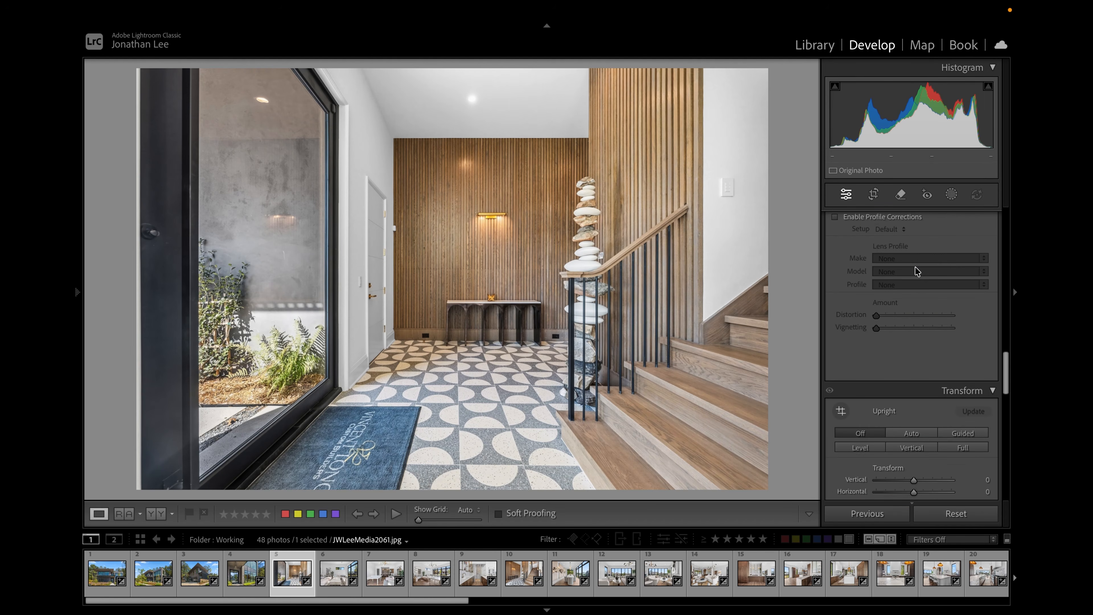
{"action": "scroll", "coordinate": [956, 333], "scroll_direction": "down", "scroll_amount": 1}
{"action": "left_click", "coordinate": [920, 311]}
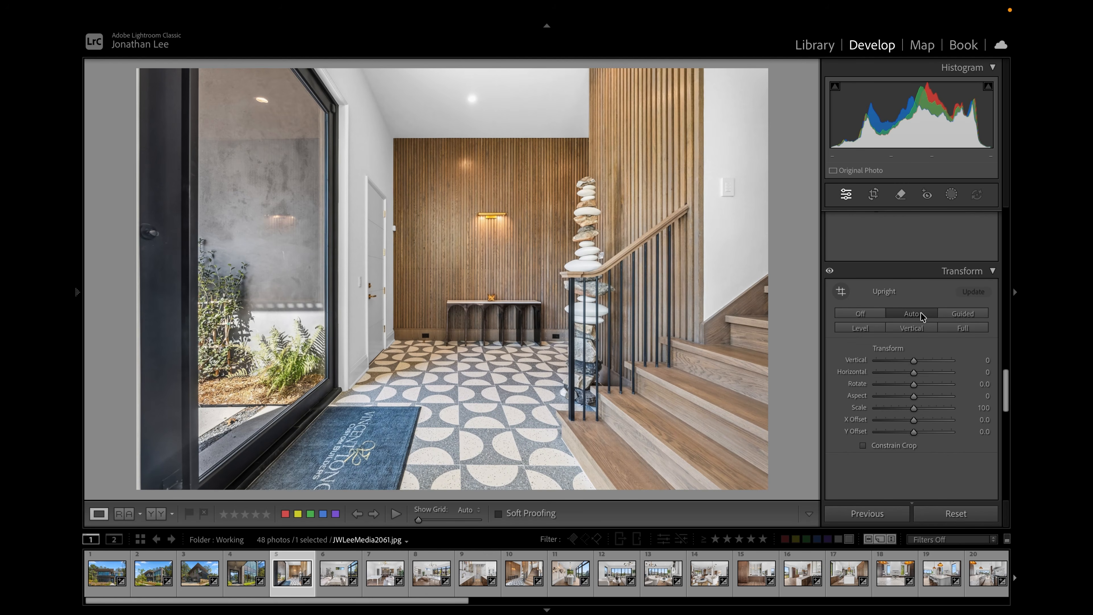
{"action": "left_click", "coordinate": [867, 314]}
{"action": "left_click", "coordinate": [901, 314]}
{"action": "left_click", "coordinate": [871, 314]}
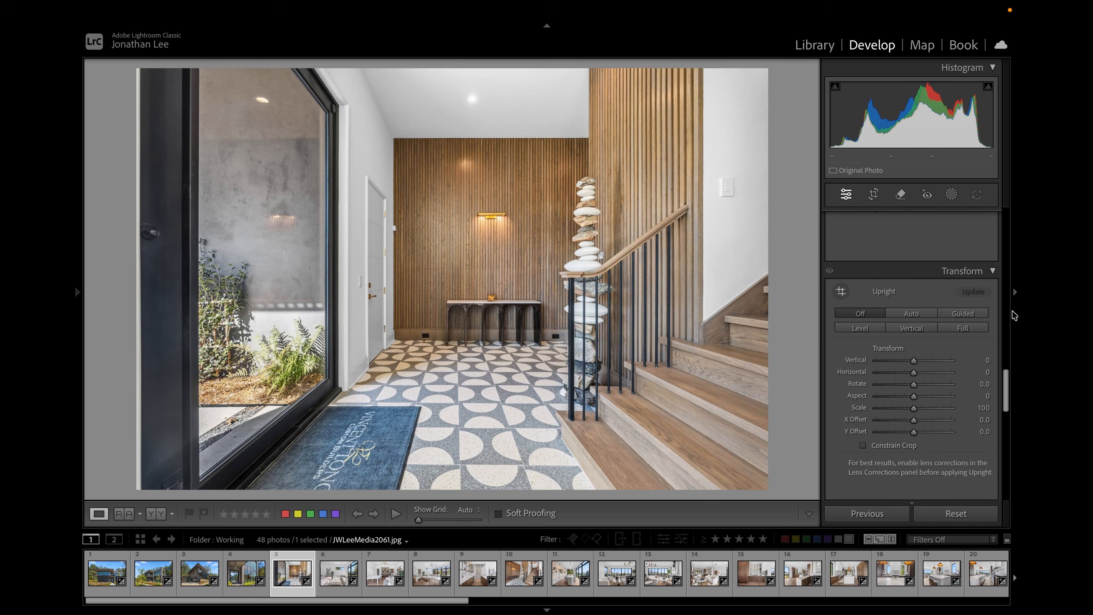
- Start Guided Upright and draw horizontal guides along the ceiling edge of the back wall and the floor line
{"action": "left_click", "coordinate": [974, 314]}
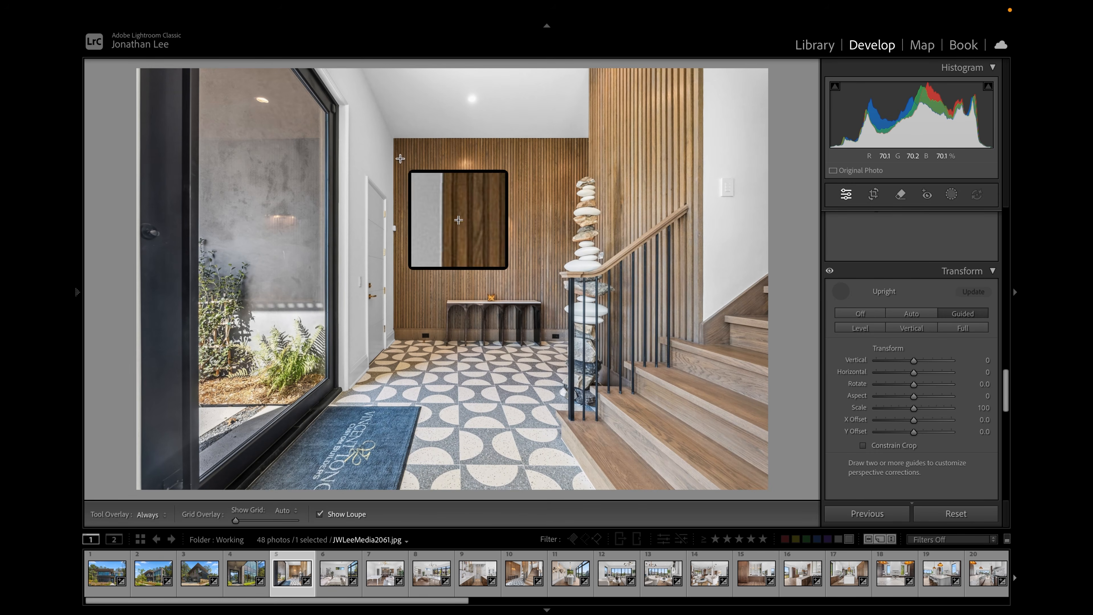
{"action": "key", "text": "space"}
{"action": "left_click", "coordinate": [467, 142]}
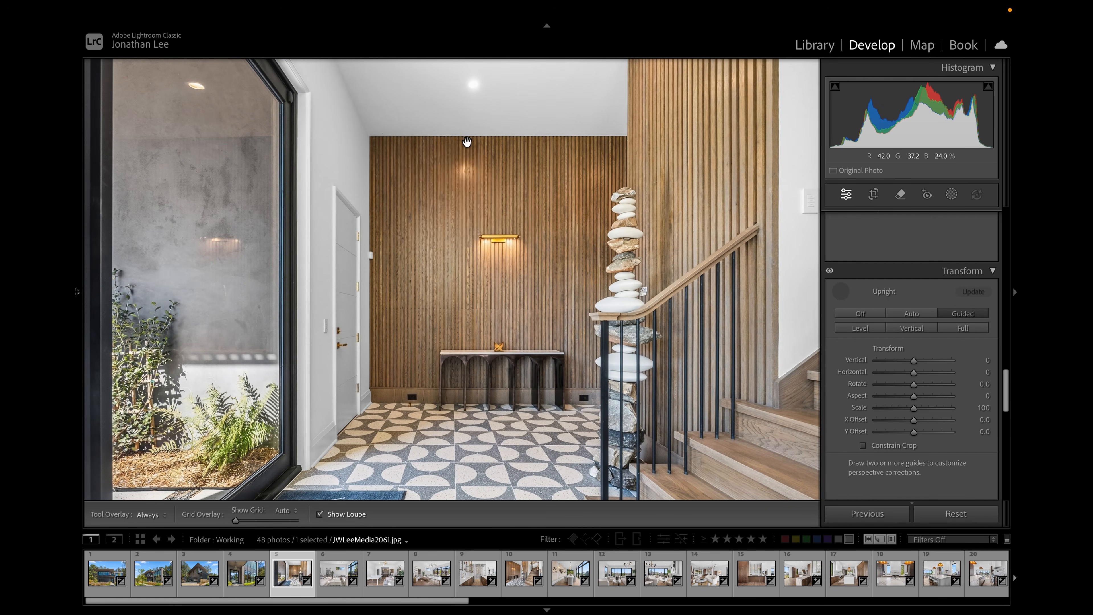
{"action": "left_click_drag", "start_coordinate": [374, 135], "coordinate": [620, 136]}
{"action": "scroll", "coordinate": [421, 191], "scroll_direction": "down", "scroll_amount": 10}
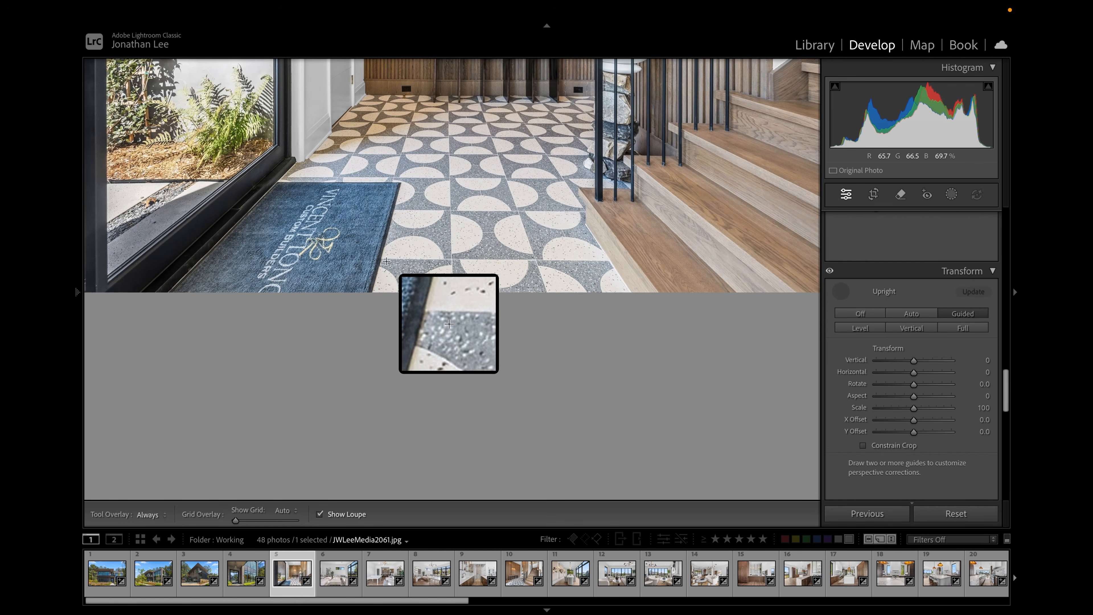
{"action": "left_click_drag", "start_coordinate": [385, 258], "coordinate": [598, 259]}
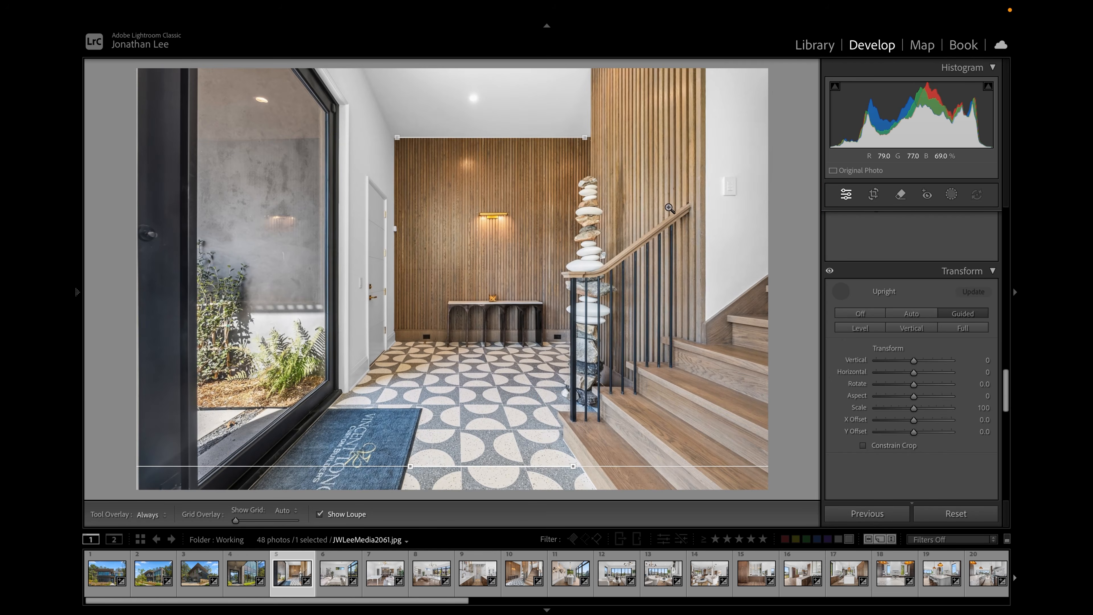
- Draw vertical guides along the stair wall edge and the sliding door frame, then exit Guided Upright
{"action": "left_click_drag", "start_coordinate": [707, 70], "coordinate": [705, 310]}
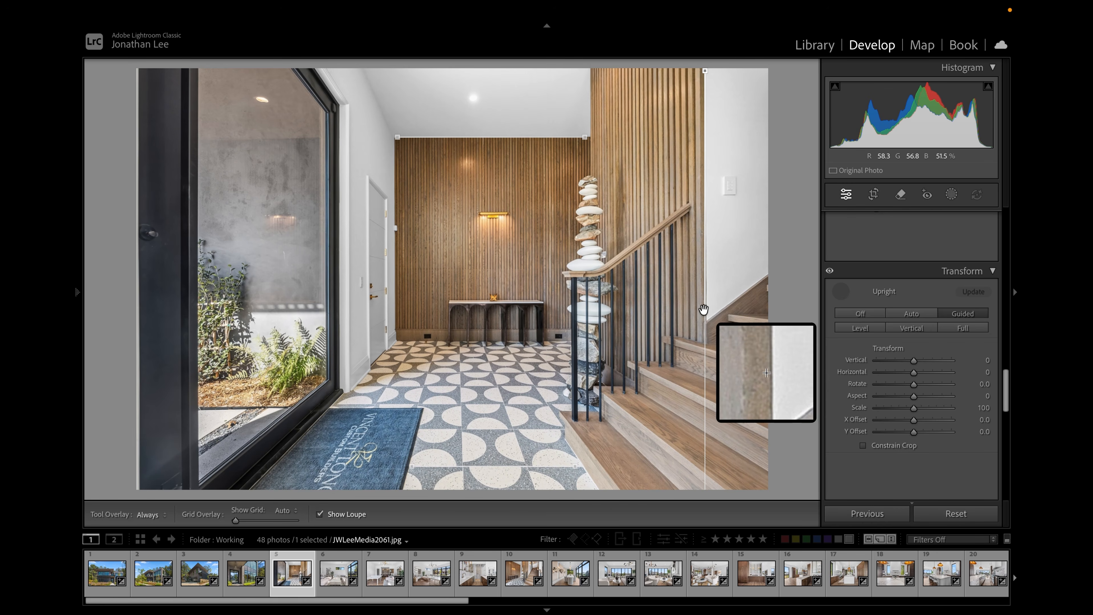
{"action": "left_click_drag", "start_coordinate": [705, 310], "coordinate": [707, 310]}
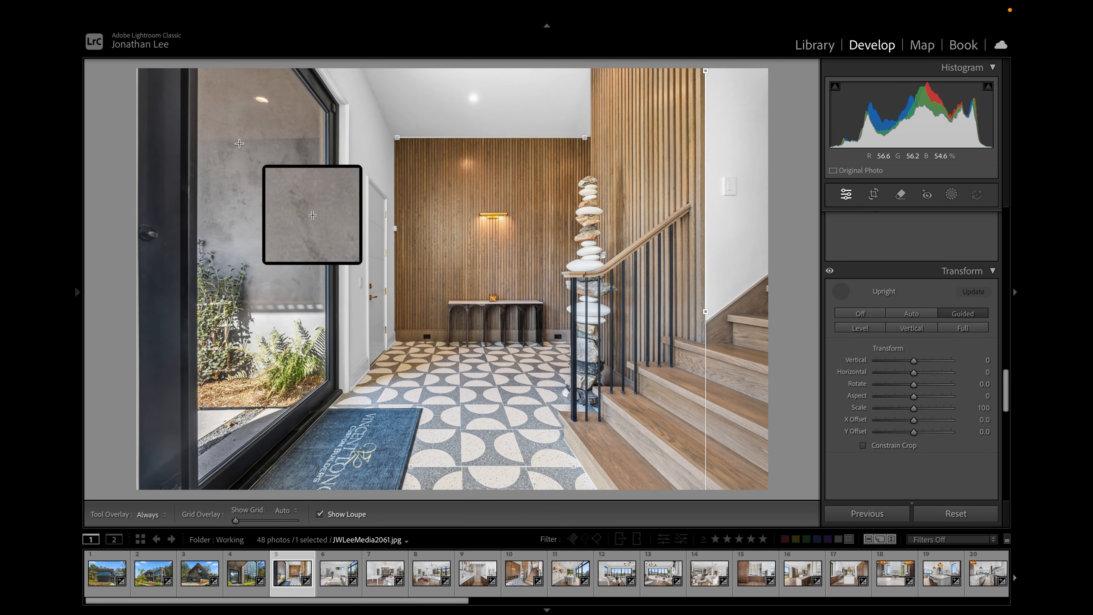
{"action": "left_click_drag", "start_coordinate": [190, 79], "coordinate": [186, 447]}
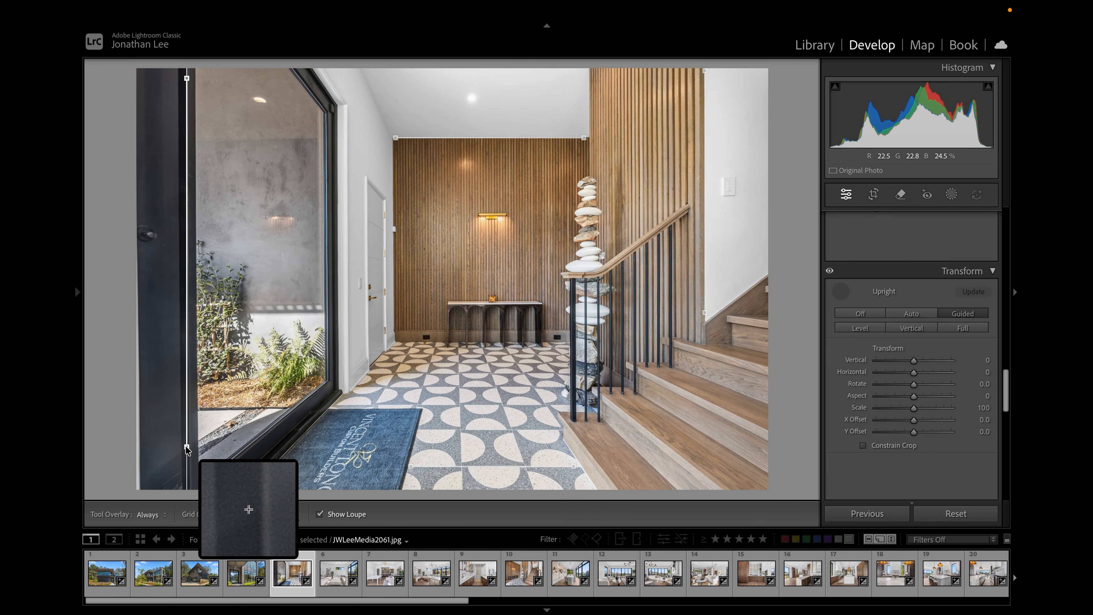
{"action": "key", "text": "Escape"}
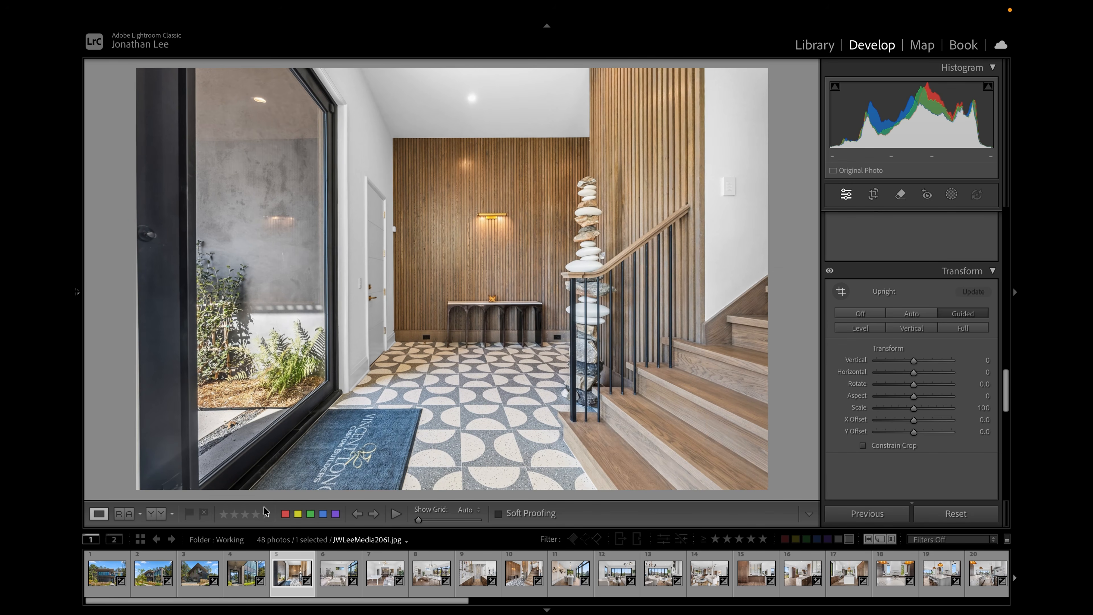
- Browse the bedroom photos in the 2025-10-21 folder and open JWLeeMedia2150.NEF in Develop
{"action": "key", "text": "Right"}
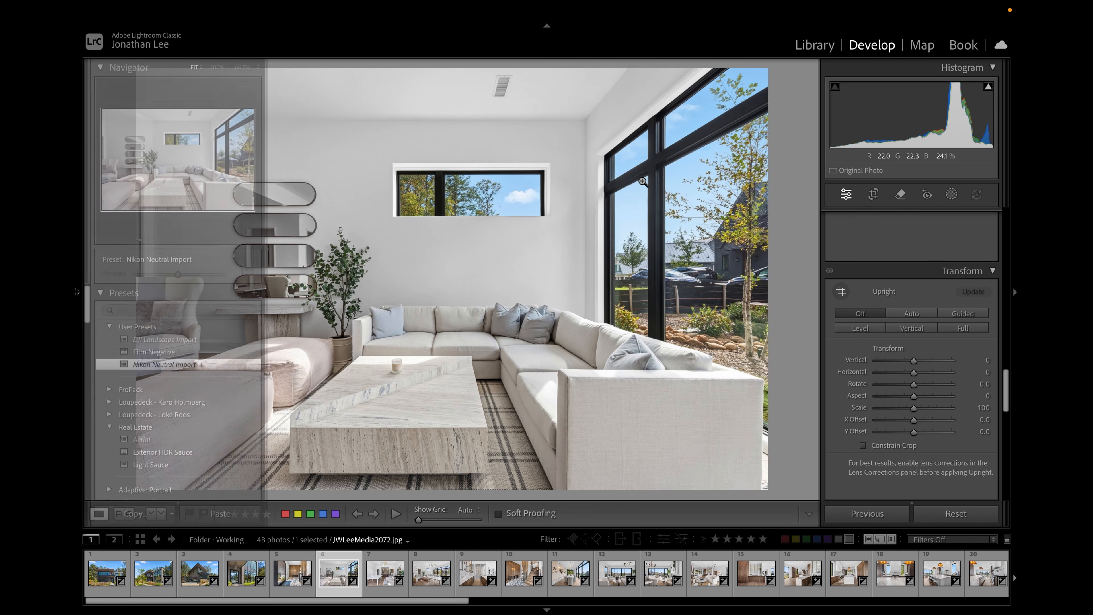
{"action": "key", "text": "Right"}
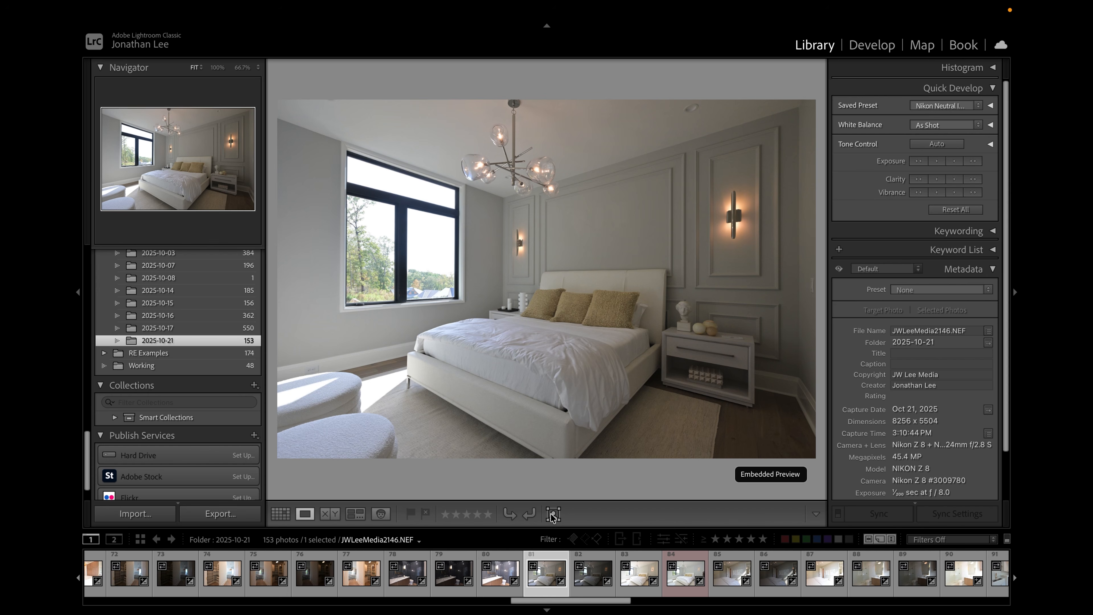
{"action": "left_click", "coordinate": [588, 575]}
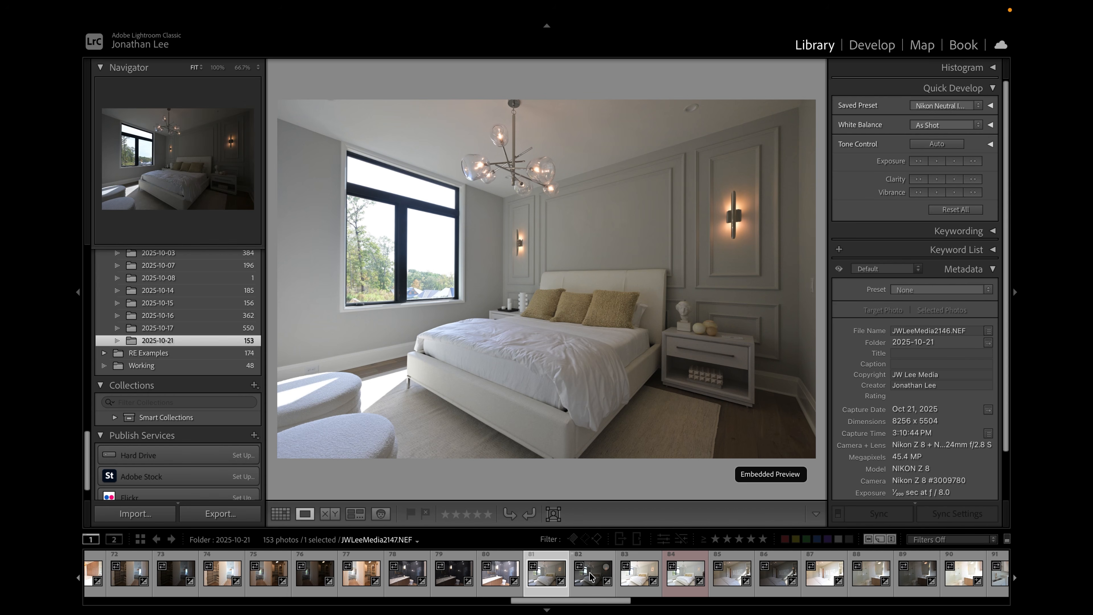
{"action": "left_click", "coordinate": [560, 577]}
{"action": "left_click", "coordinate": [577, 578]}
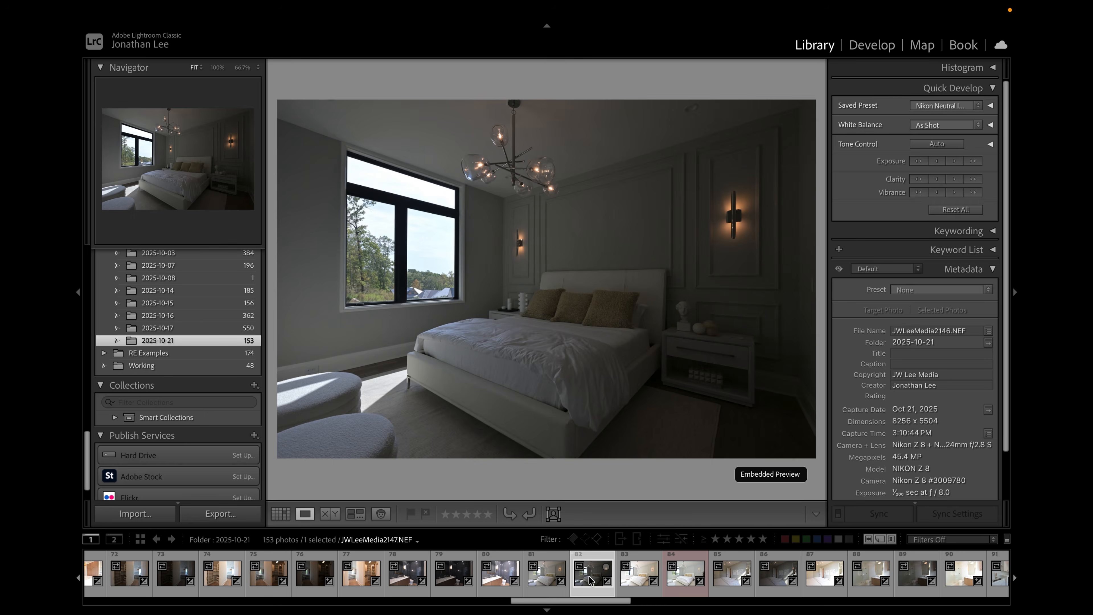
{"action": "left_click", "coordinate": [641, 574]}
{"action": "left_click", "coordinate": [686, 573]}
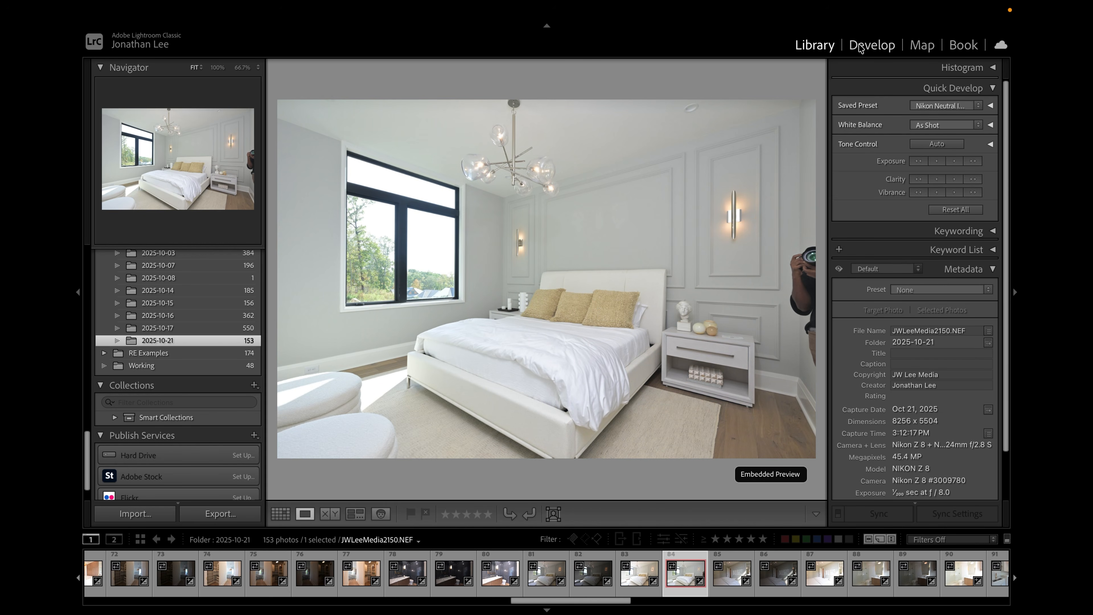
{"action": "left_click", "coordinate": [872, 44]}
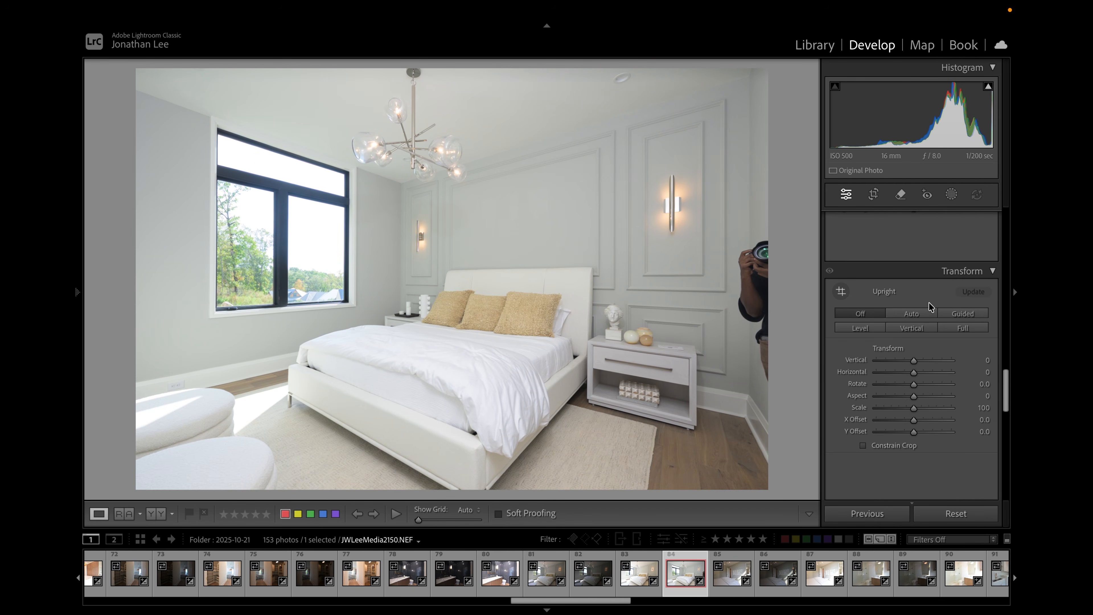
- With the Remove tool, brush over the photographer at the right edge, subtract the wall from the selection, remove it, and generate new variations
{"action": "scroll", "coordinate": [928, 306], "scroll_direction": "up", "scroll_amount": 8}
{"action": "scroll", "coordinate": [886, 275], "scroll_direction": "up", "scroll_amount": 5}
{"action": "left_click", "coordinate": [901, 194]}
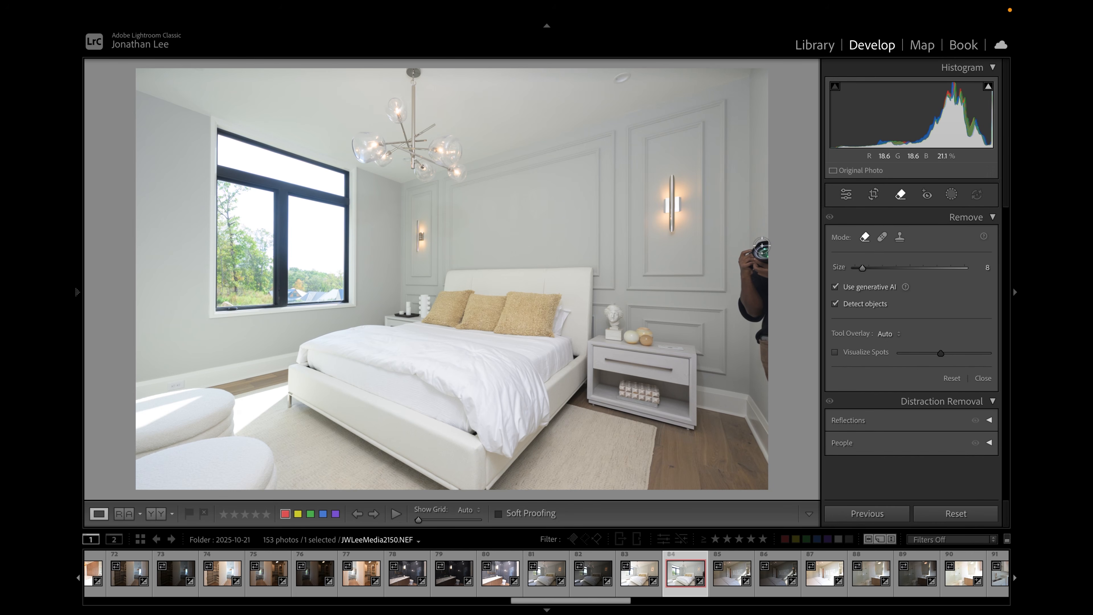
{"action": "mouse_move", "coordinate": [754, 248]}
{"action": "left_mouse_down"}
{"action": "mouse_move", "coordinate": [736, 269]}
{"action": "mouse_move", "coordinate": [761, 372]}
{"action": "mouse_move", "coordinate": [764, 249]}
{"action": "left_mouse_up"}
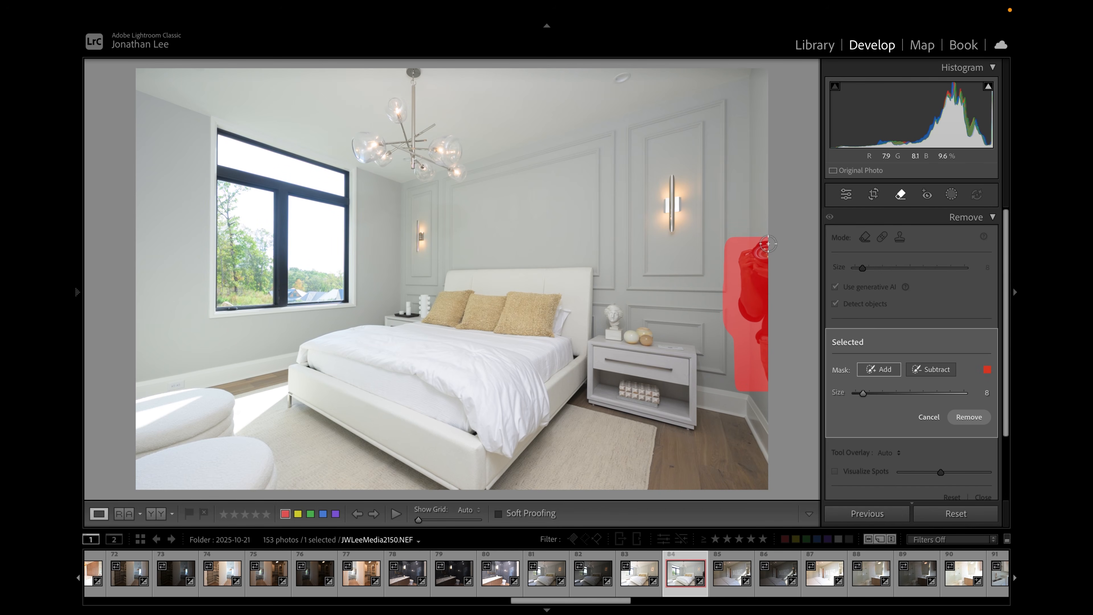
{"action": "left_click", "coordinate": [930, 369]}
{"action": "left_click_drag", "start_coordinate": [729, 243], "coordinate": [724, 314]}
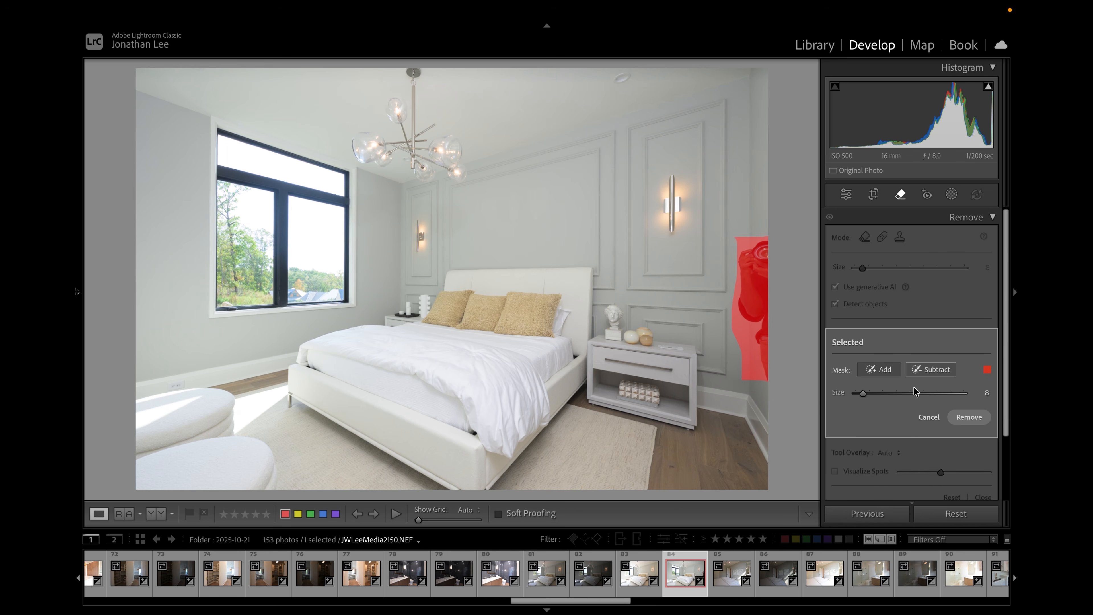
{"action": "left_click", "coordinate": [968, 417]}
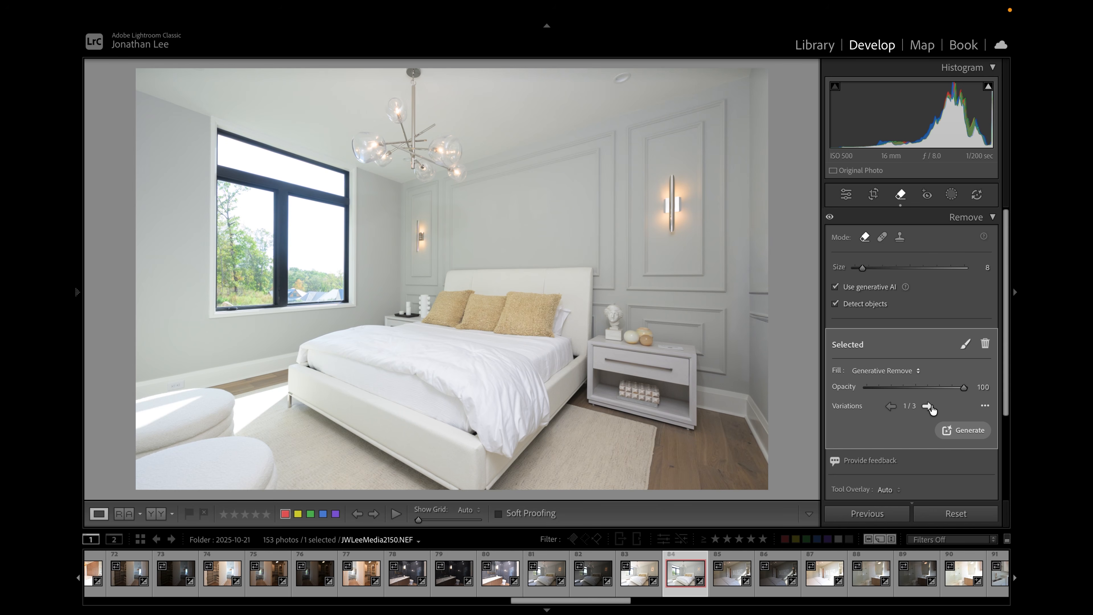
{"action": "left_click", "coordinate": [928, 406]}
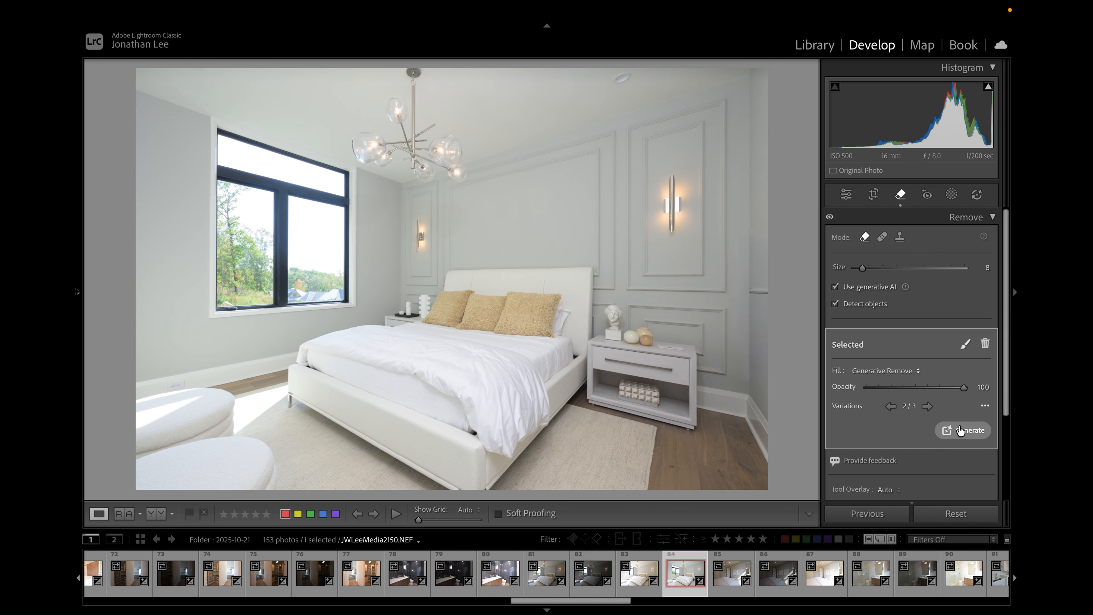
{"action": "left_click", "coordinate": [966, 431]}
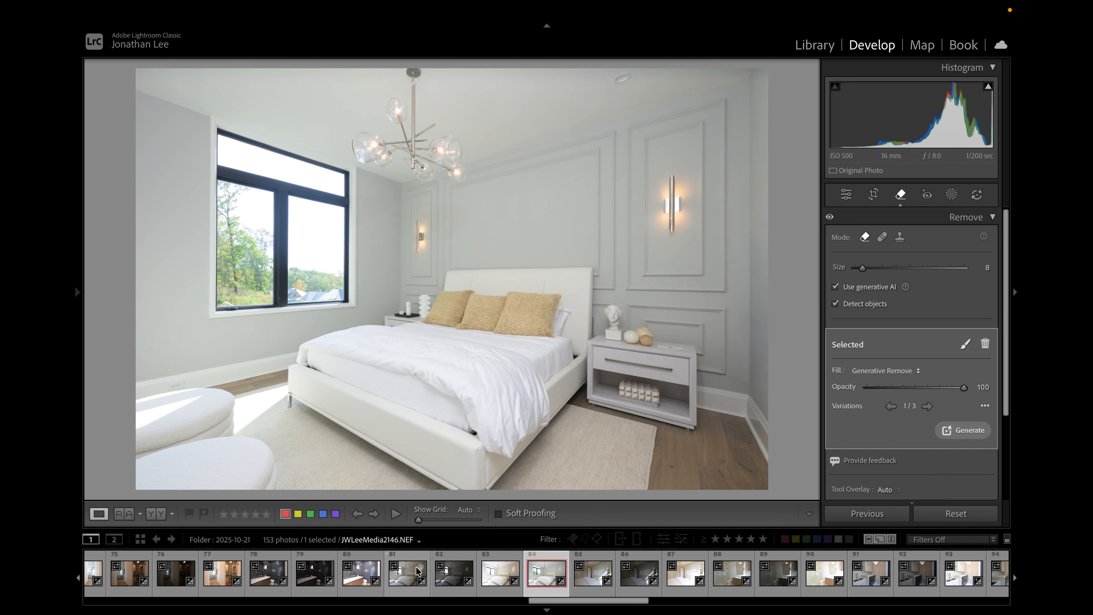
- Return to JWLeeMedia2146.NEF and remove the small mark on the right wall edge with the Remove brush
{"action": "left_click", "coordinate": [417, 571]}
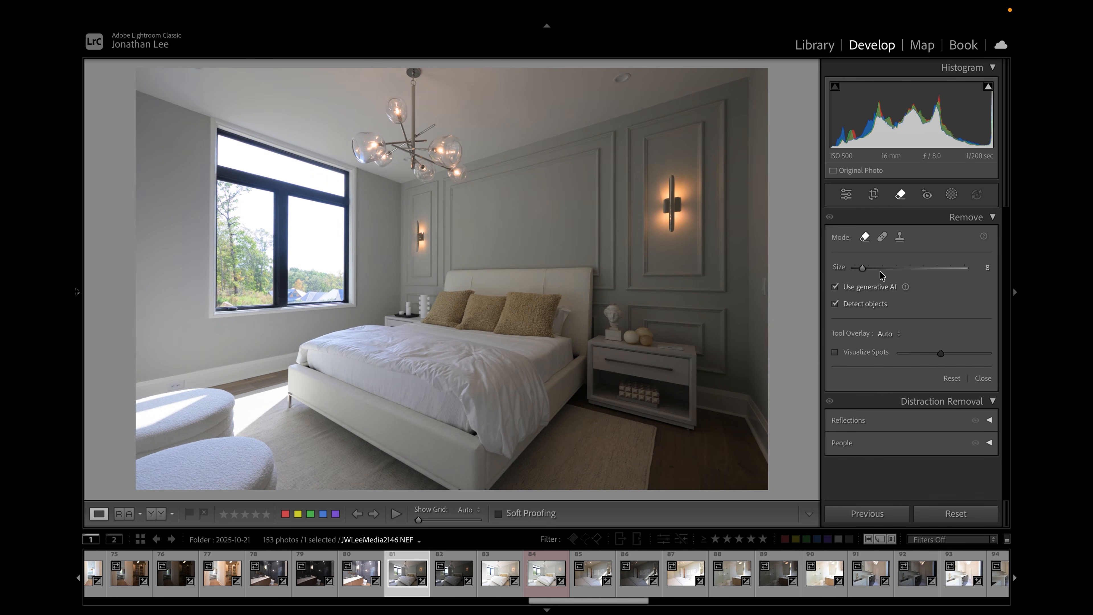
{"action": "left_click", "coordinate": [498, 577]}
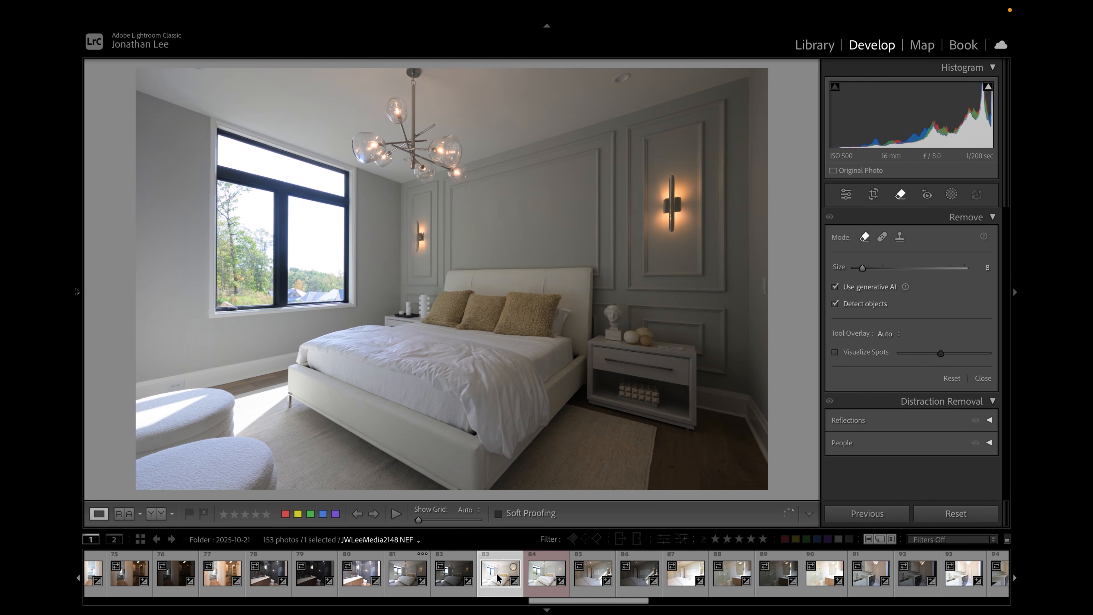
{"action": "left_click", "coordinate": [463, 579]}
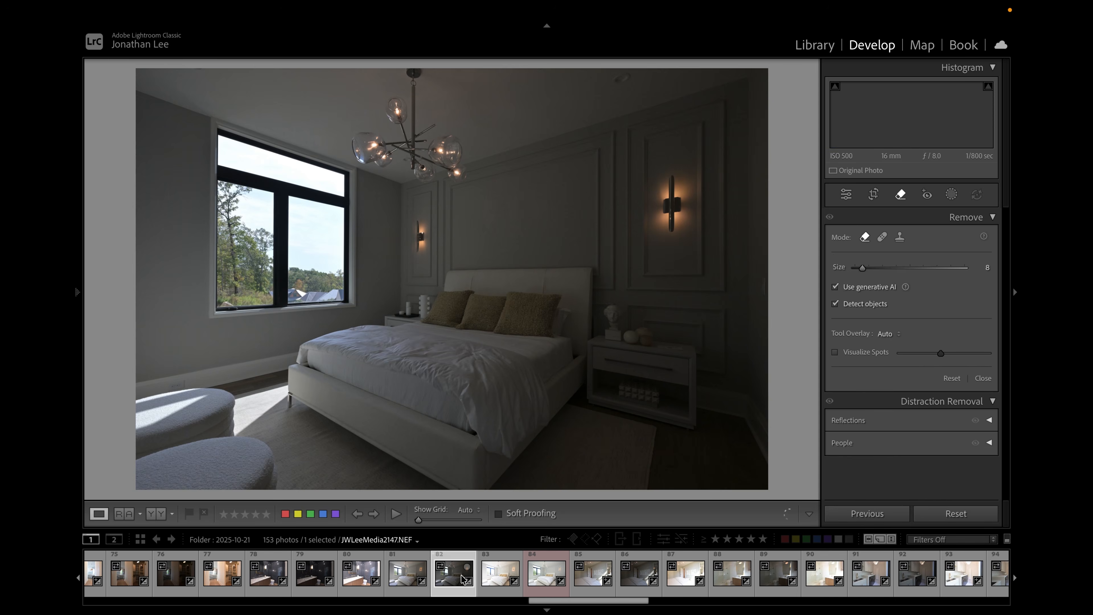
{"action": "left_click", "coordinate": [494, 582]}
{"action": "left_click", "coordinate": [400, 577]}
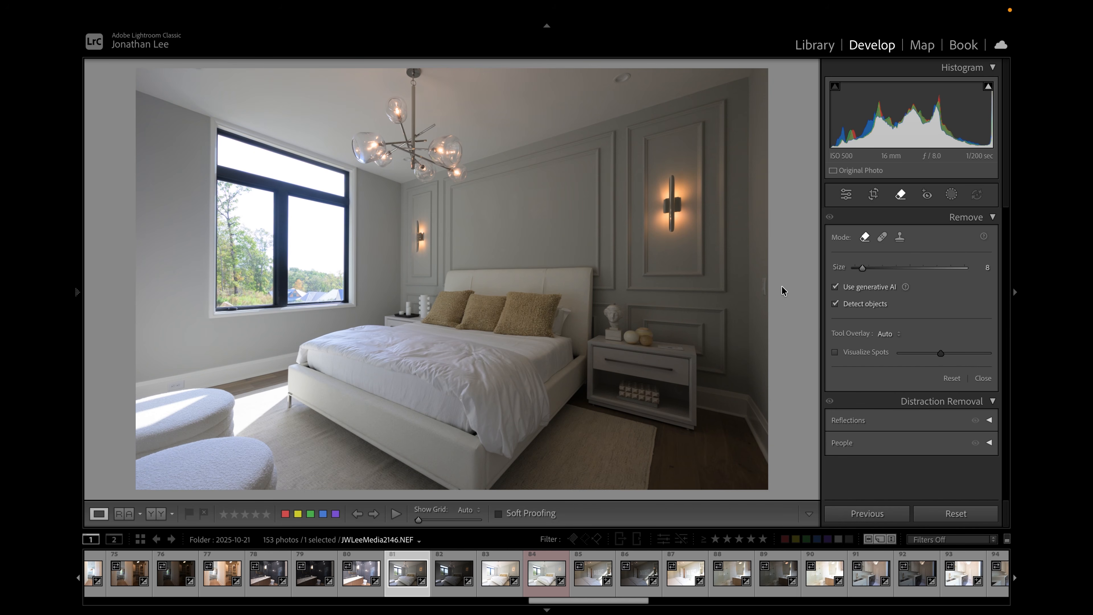
{"action": "left_click", "coordinate": [764, 293]}
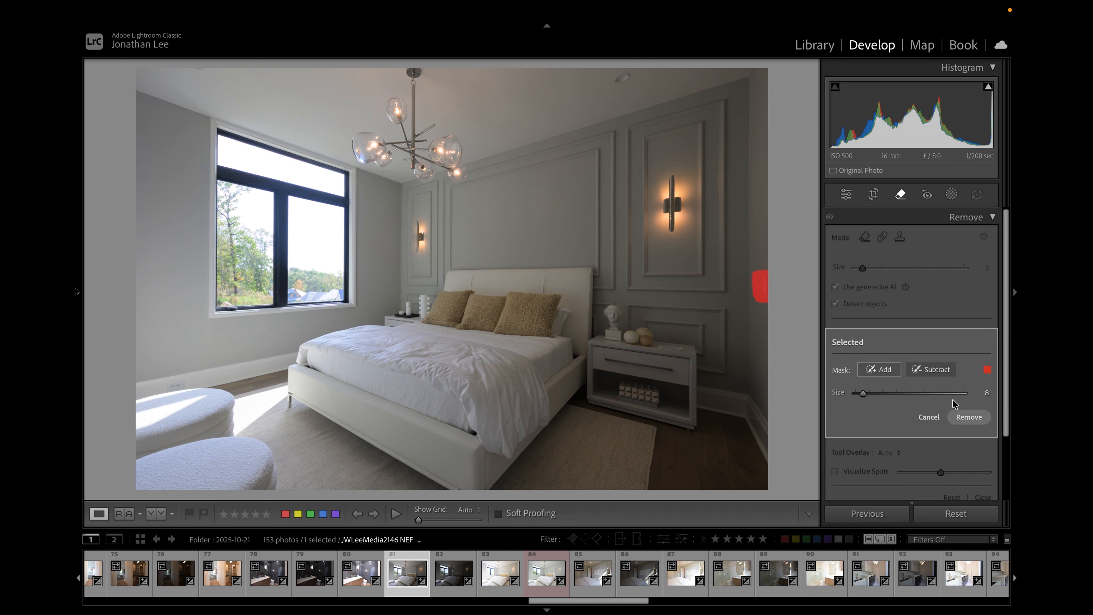
{"action": "left_click", "coordinate": [969, 417]}
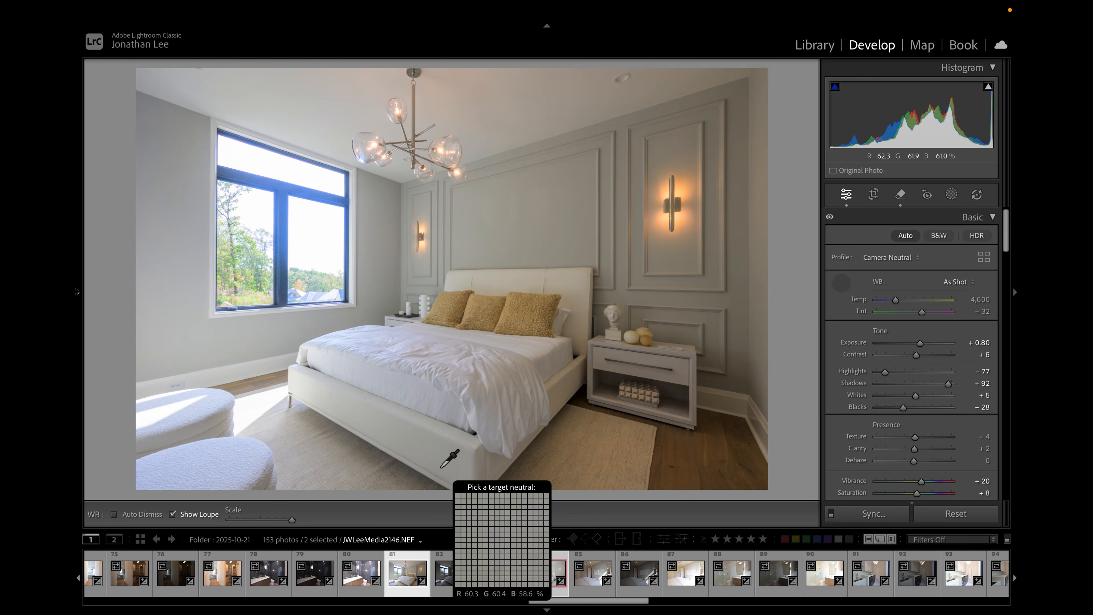
- Set the white balance with the White Balance Selector by sampling the nightstand, then neutral spots on the wall
{"action": "mouse_move", "coordinate": [404, 601]}
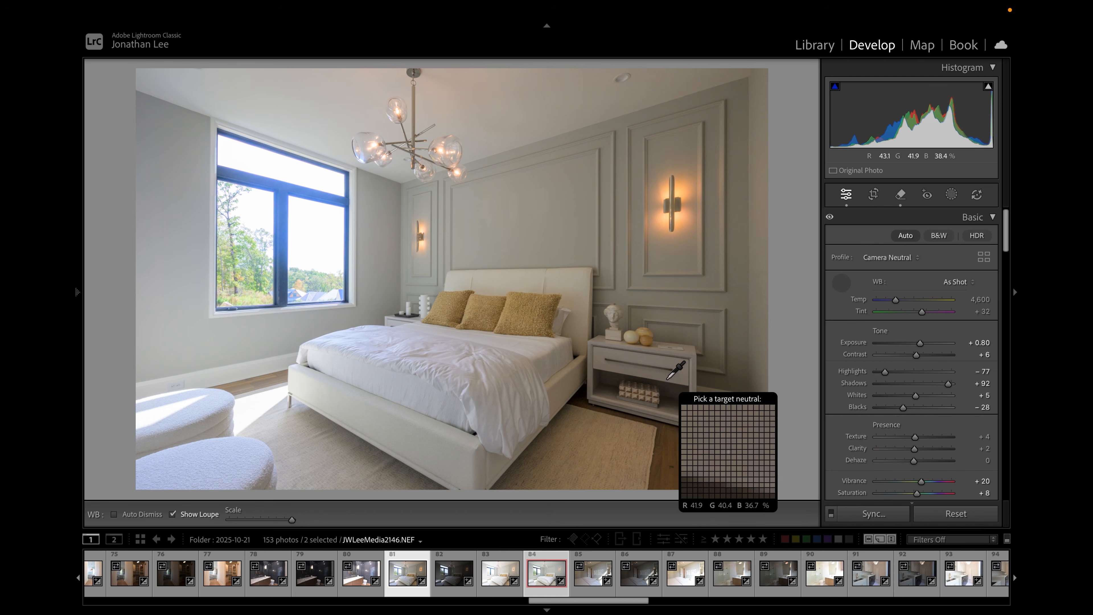
{"action": "left_click", "coordinate": [638, 382]}
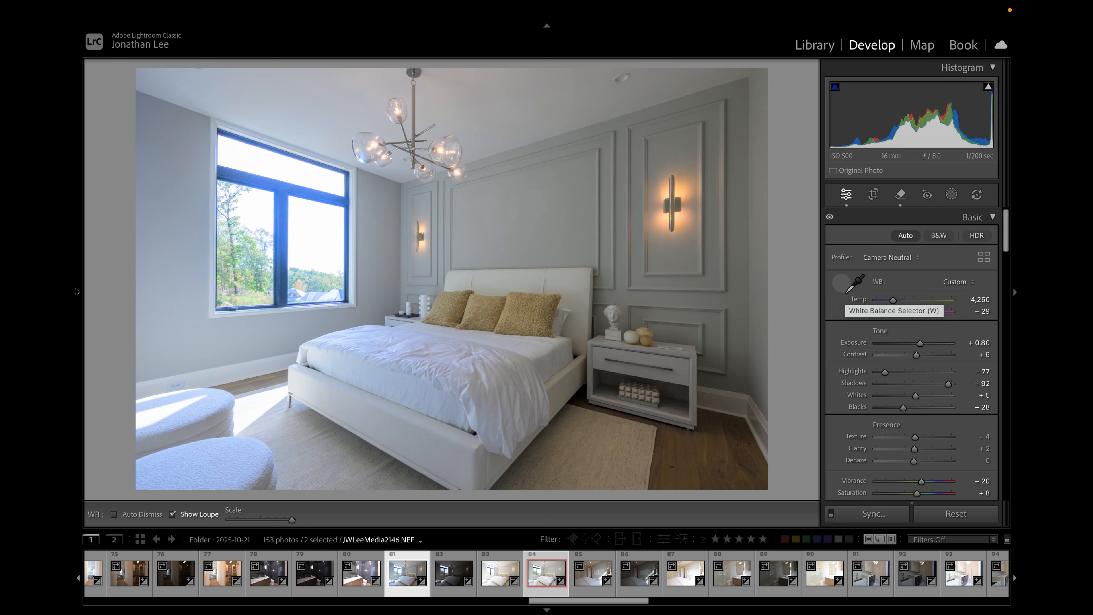
{"action": "left_click", "coordinate": [855, 283]}
{"action": "left_click", "coordinate": [491, 129]}
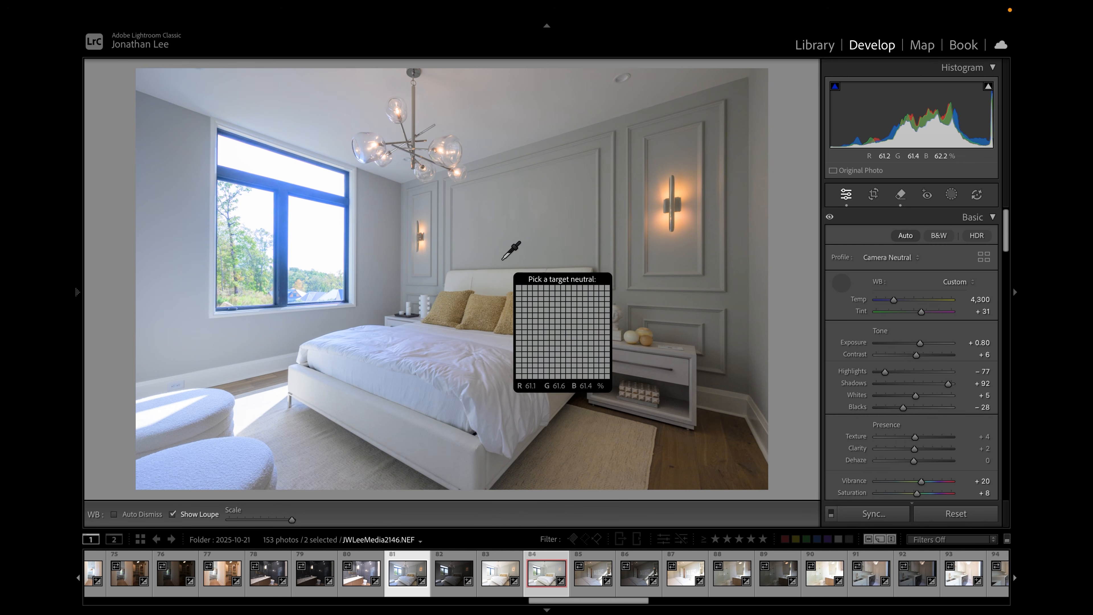
{"action": "left_click", "coordinate": [529, 235]}
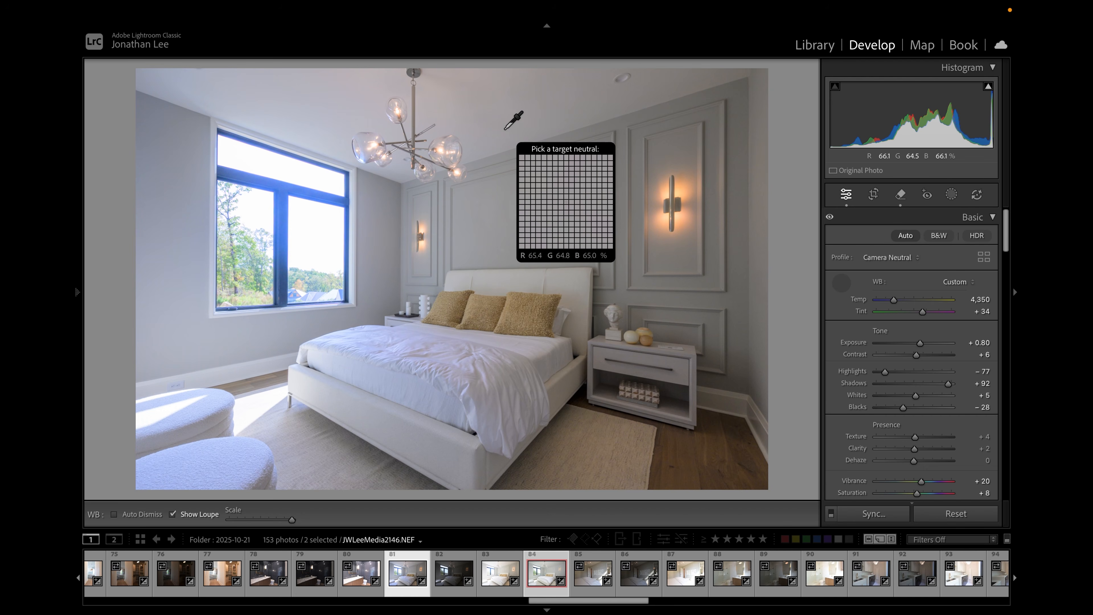
- Sample a neutral spot on the upper wall with the White Balance Selector, then switch to JWLeeMedia2150.NEF and sample its wall too
{"action": "left_click", "coordinate": [505, 129]}
{"action": "left_click", "coordinate": [505, 129]}
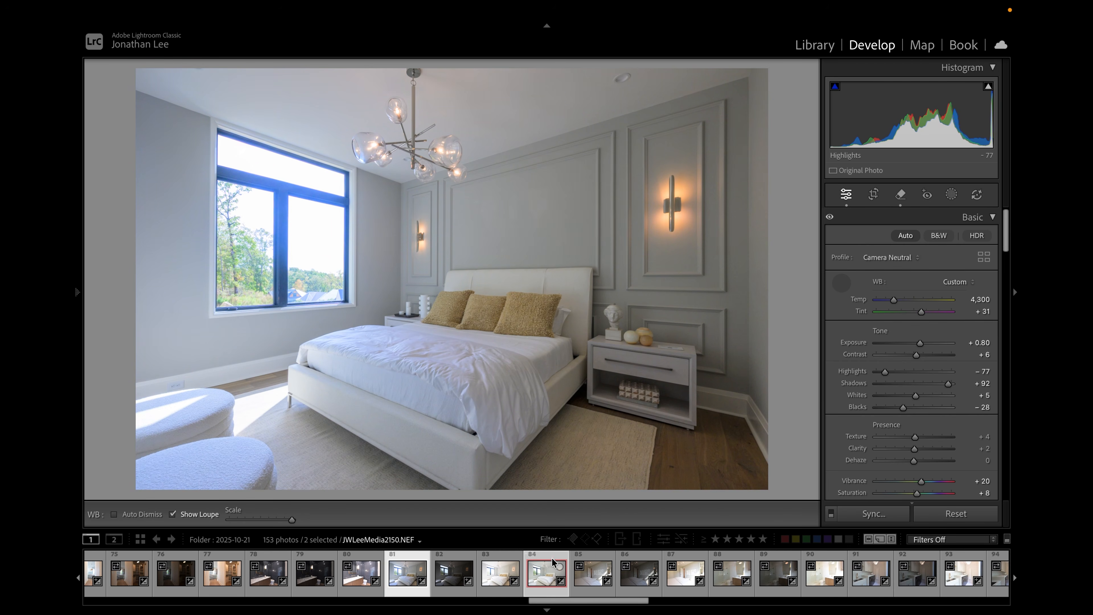
{"action": "left_click", "coordinate": [553, 567]}
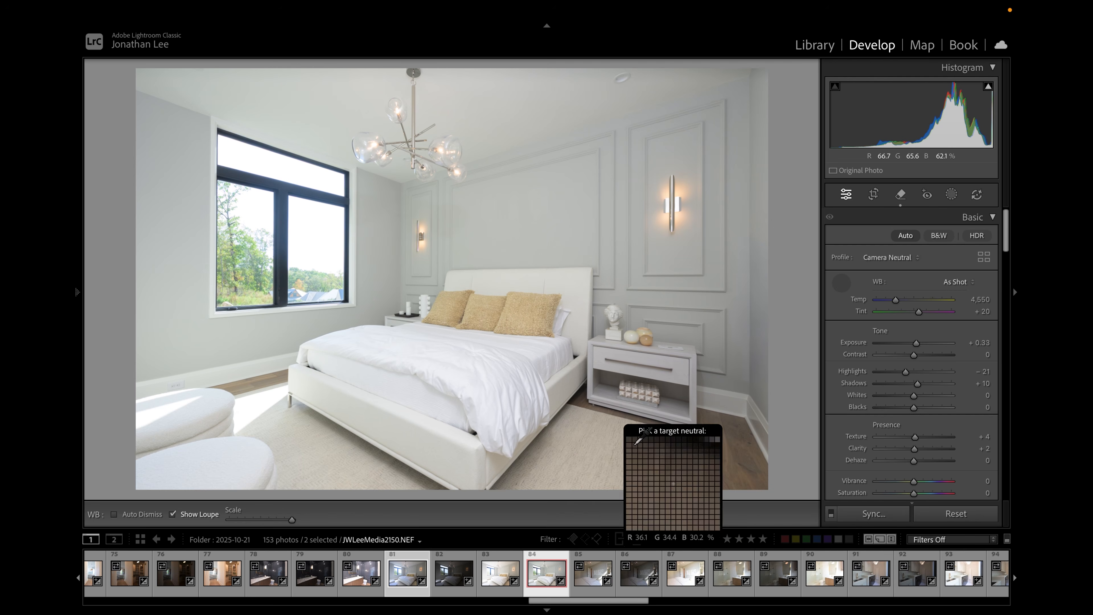
{"action": "left_click", "coordinate": [506, 125]}
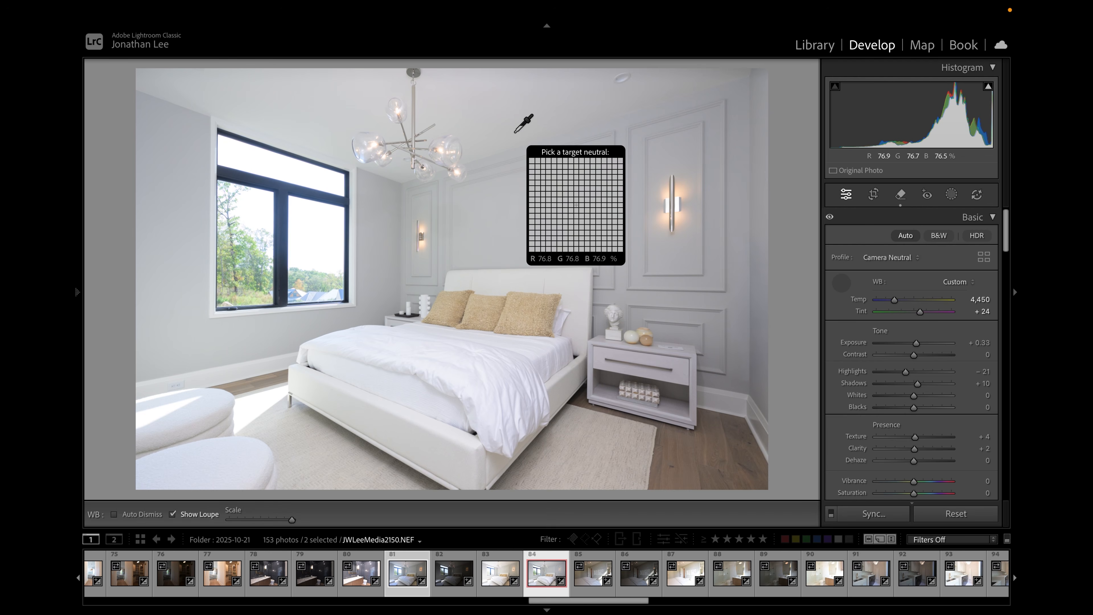
{"action": "left_click", "coordinate": [841, 287]}
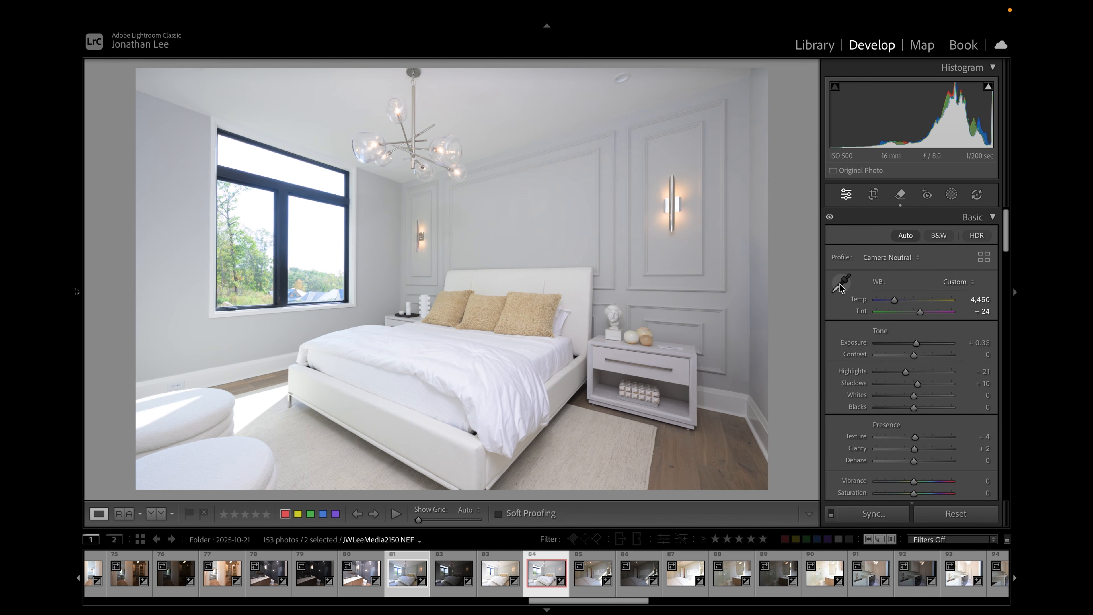
- Open the two selected bedroom photos as layers in Photoshop
{"action": "right_click", "coordinate": [549, 568]}
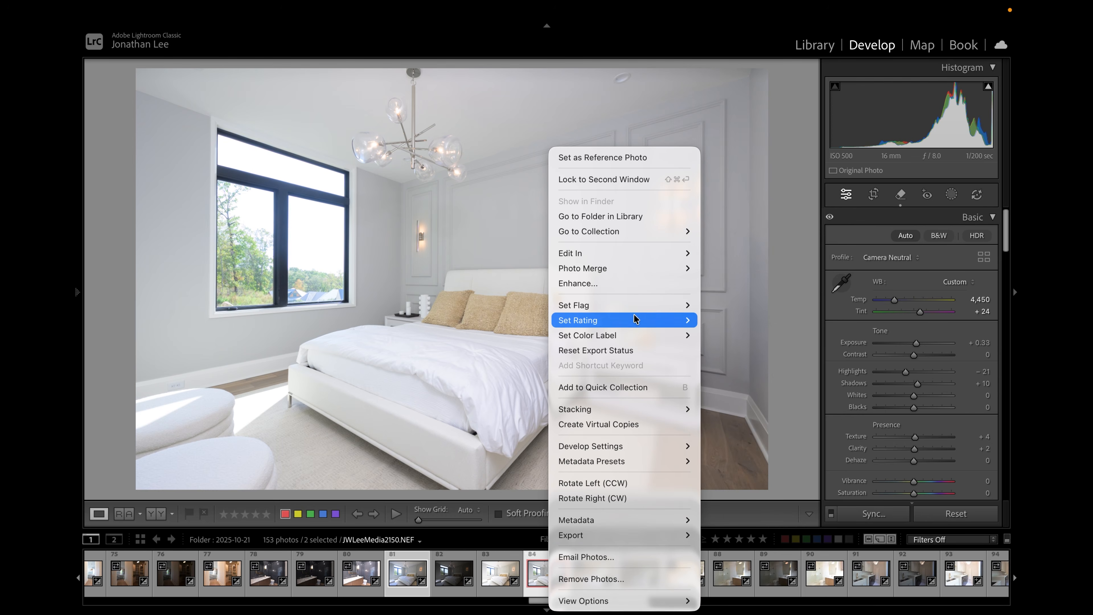
{"action": "mouse_move", "coordinate": [654, 254]}
{"action": "left_click", "coordinate": [755, 530]}
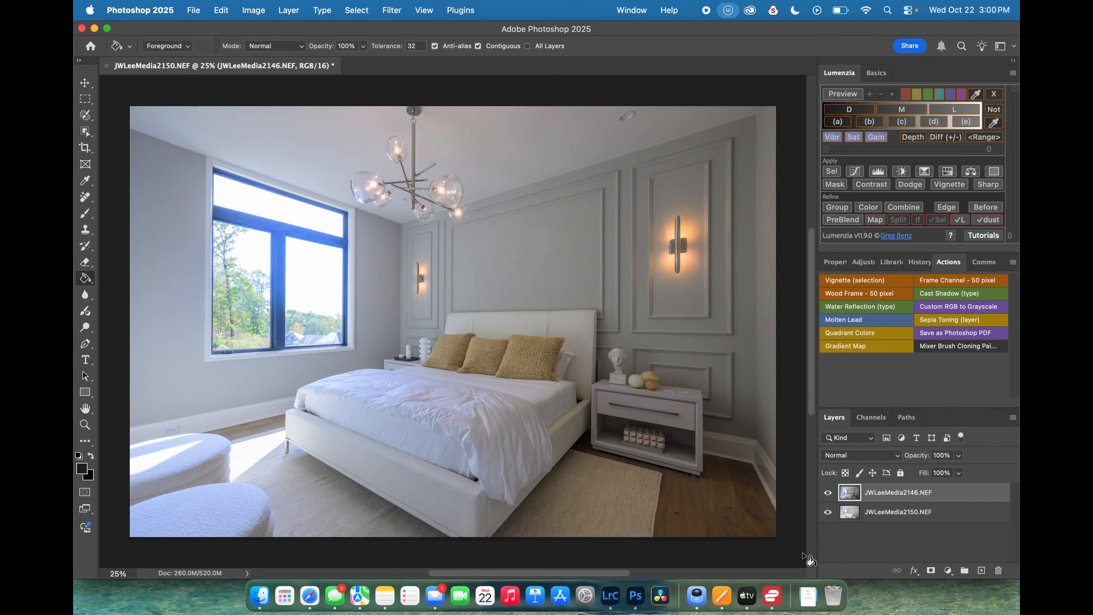
- Compare the two exposures by toggling the top layer's visibility off and on
{"action": "left_click", "coordinate": [950, 513]}
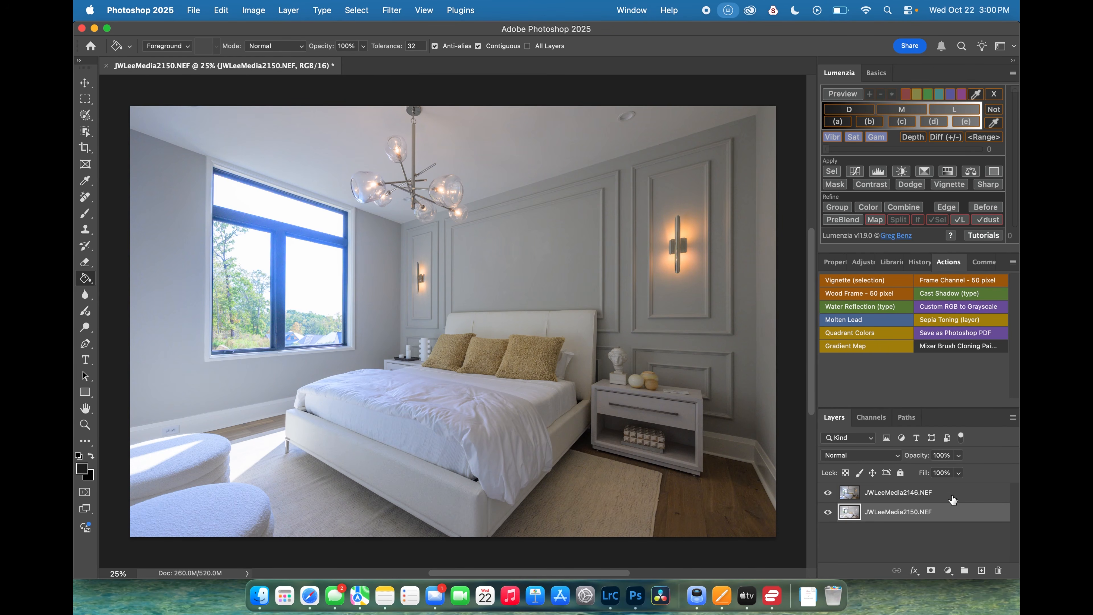
{"action": "left_click", "coordinate": [826, 493]}
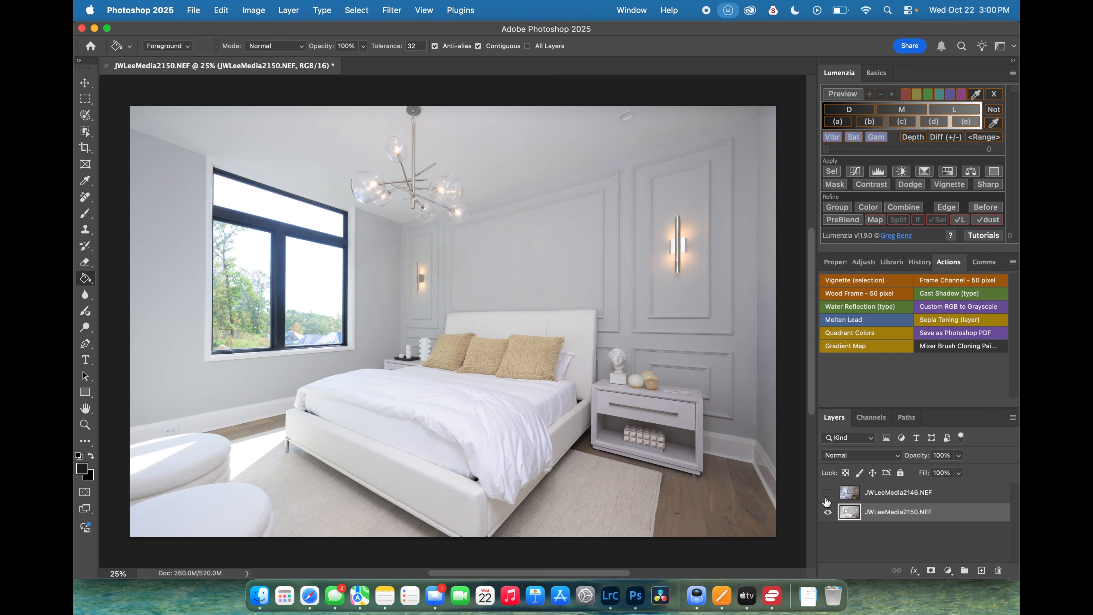
{"action": "left_click", "coordinate": [826, 494]}
{"action": "left_click", "coordinate": [827, 495]}
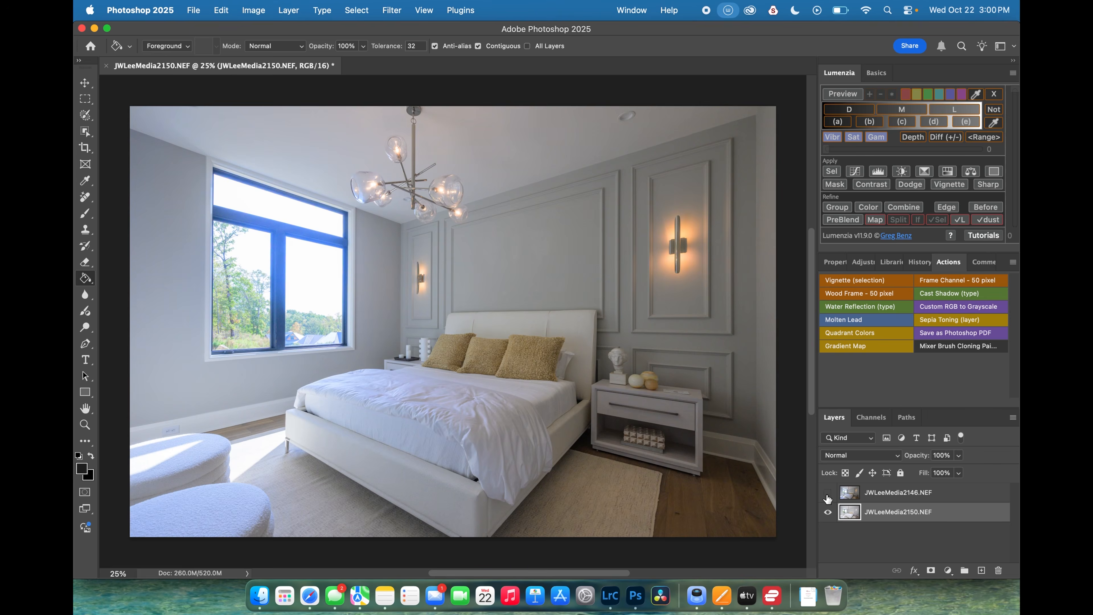
{"action": "left_click", "coordinate": [827, 494]}
- Set the JWLeeMedia2146.NEF layer's blend mode to Luminosity
{"action": "left_click", "coordinate": [951, 497]}
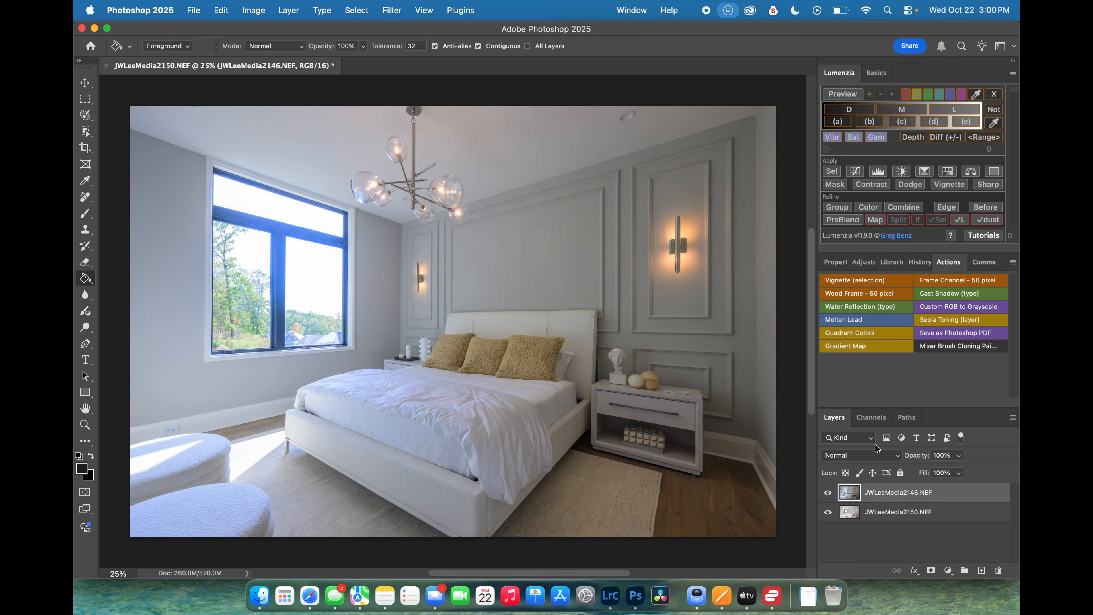
{"action": "left_click", "coordinate": [881, 460]}
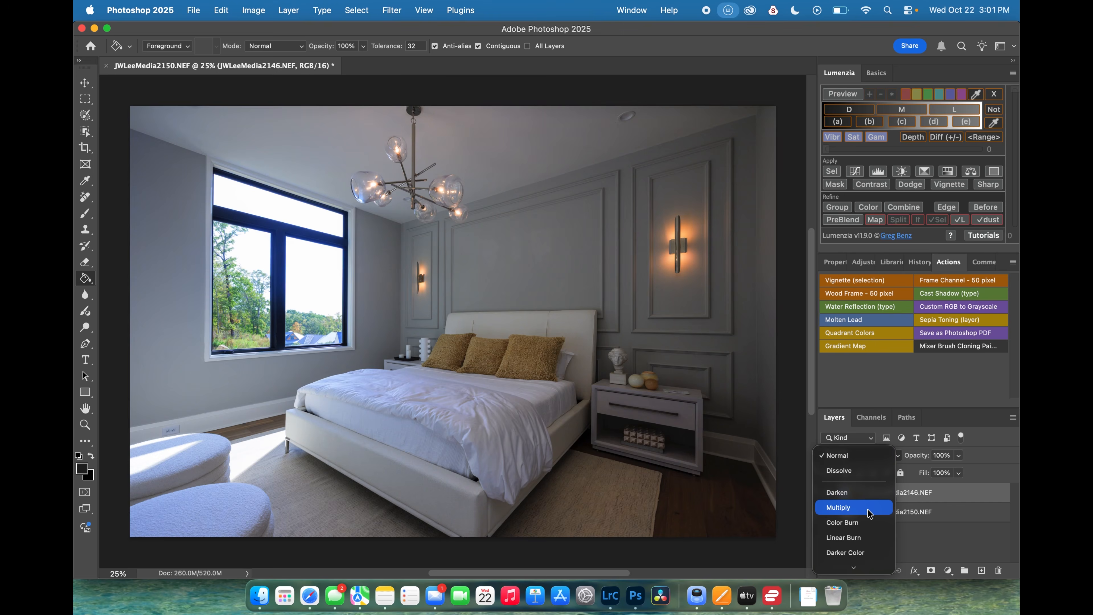
{"action": "scroll", "coordinate": [868, 513], "scroll_direction": "down", "scroll_amount": 8}
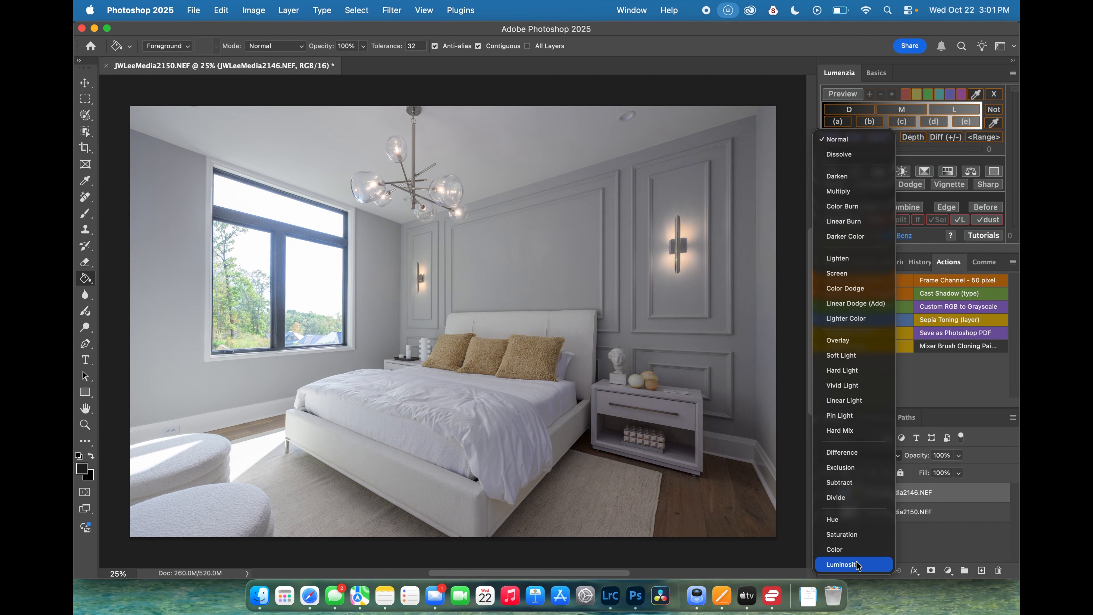
{"action": "left_click", "coordinate": [858, 564]}
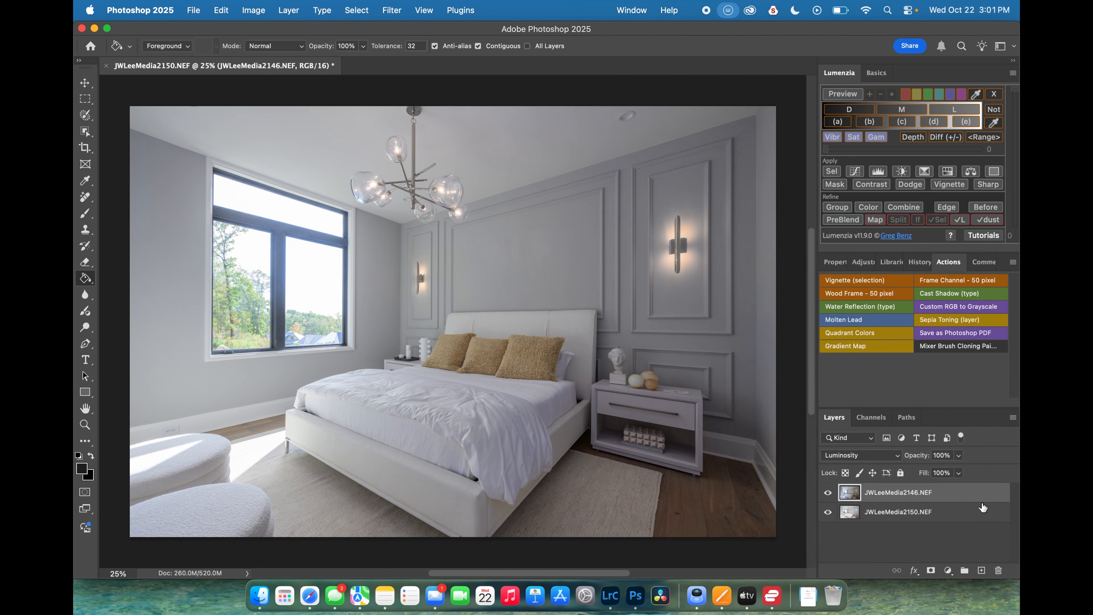
- Set the JWLeeMedia2146.NEF layer's opacity to 50%
{"action": "left_click_drag", "start_coordinate": [922, 459], "coordinate": [895, 459]}
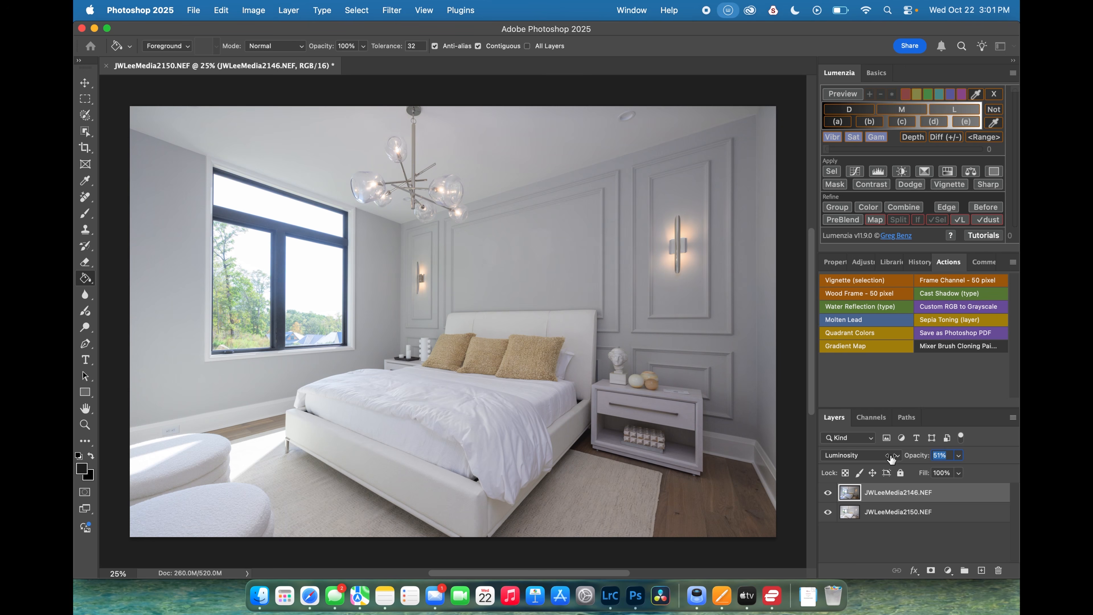
{"action": "left_click_drag", "start_coordinate": [891, 459], "coordinate": [891, 456]}
{"action": "mouse_move", "coordinate": [914, 460]}
{"action": "left_mouse_down"}
{"action": "mouse_move", "coordinate": [942, 460]}
{"action": "mouse_move", "coordinate": [875, 458]}
{"action": "mouse_move", "coordinate": [918, 460]}
{"action": "mouse_move", "coordinate": [907, 460]}
{"action": "left_mouse_up"}
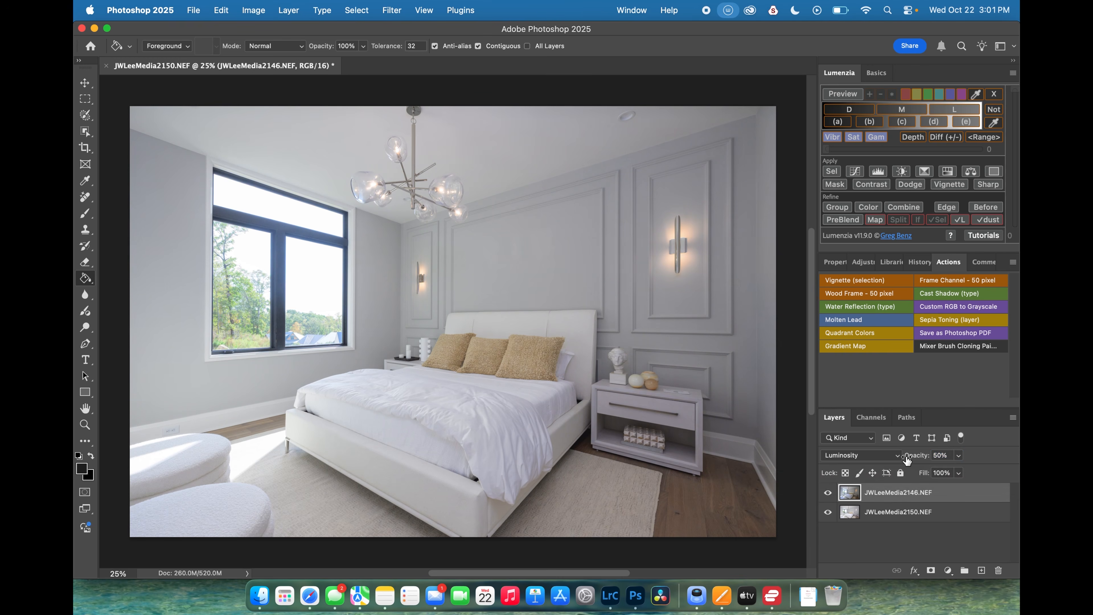